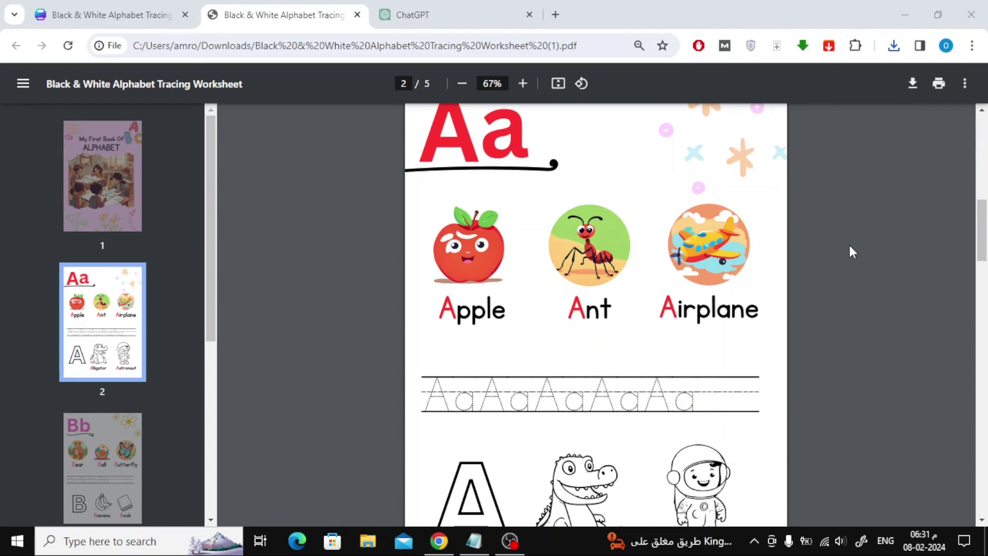
Scroll the worksheet PDF from the cover down to the Aa page.
scroll(848, 243, "down", 2)
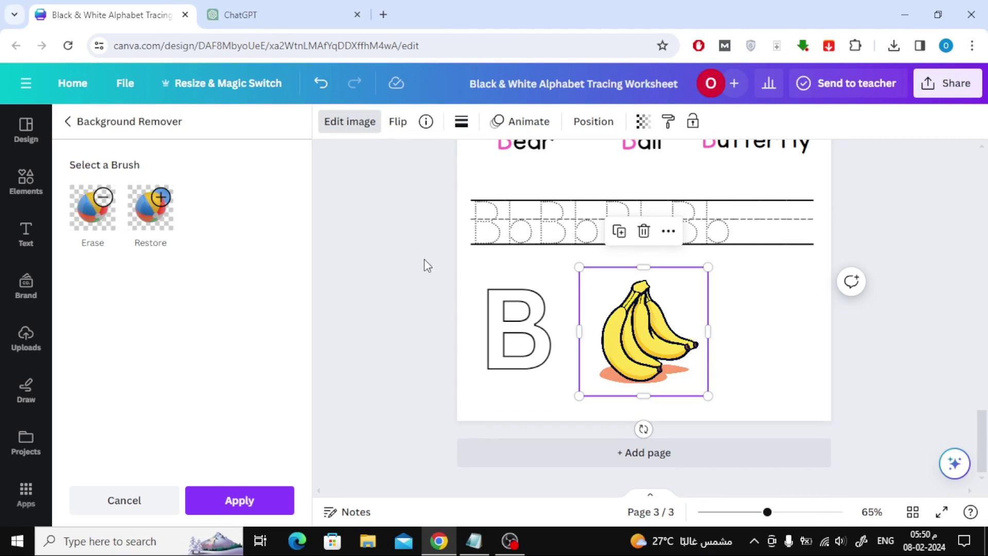
Apply the banana's background removal and turn the picture grey with a filter.
left_click(240, 500)
left_click(254, 375)
scroll(249, 232, "down", 5)
left_click(86, 304)
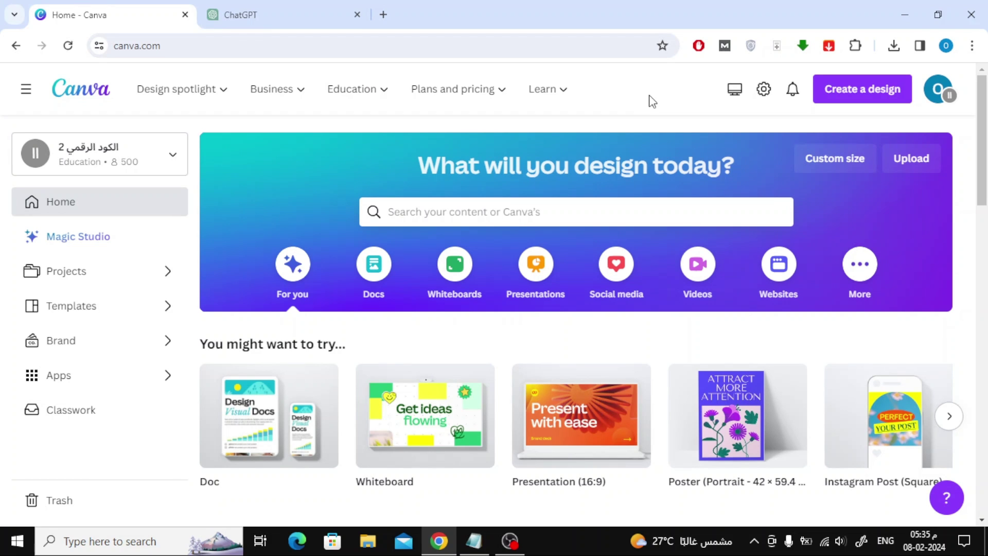
Create a new Document (A4 Portrait) design by searching 'a4'.
left_click(883, 100)
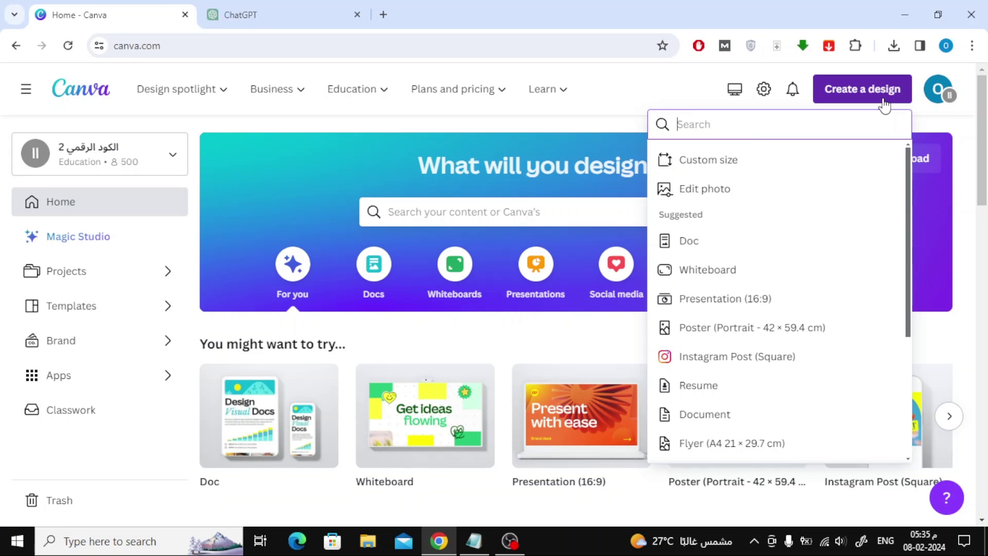
type("a4")
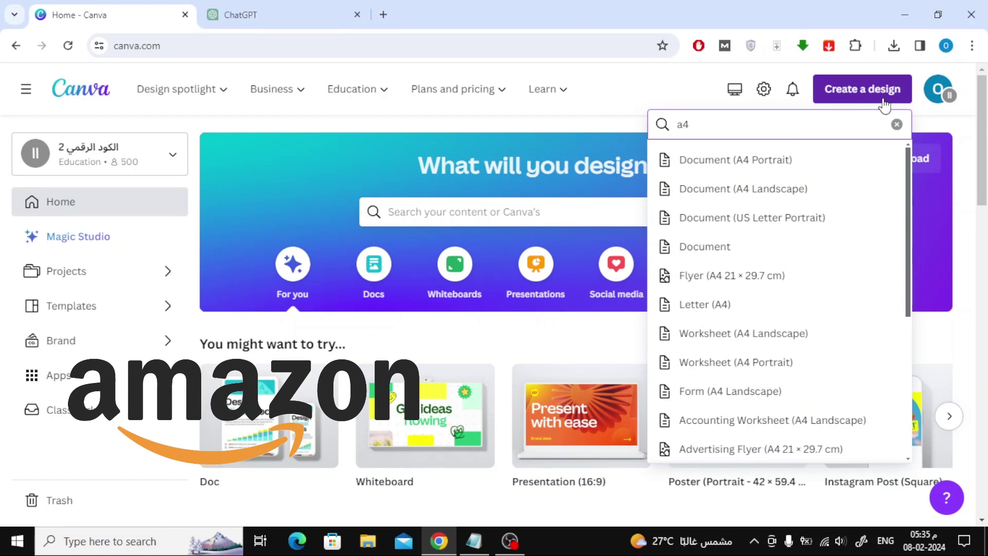
left_click(763, 157)
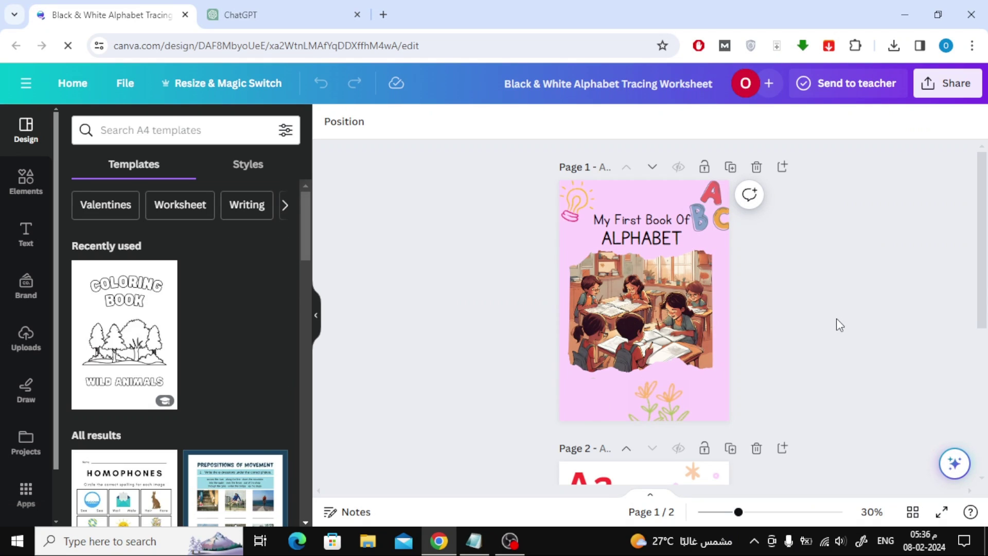
Add a blank third page with a heading 'B' at its top-left.
scroll(801, 305, "down", 4)
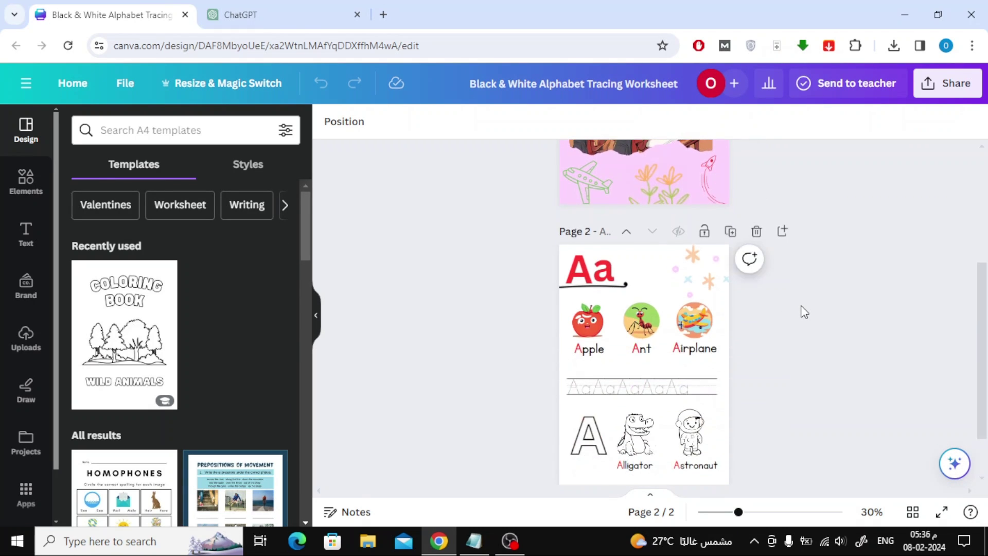
scroll(804, 312, "down", 1)
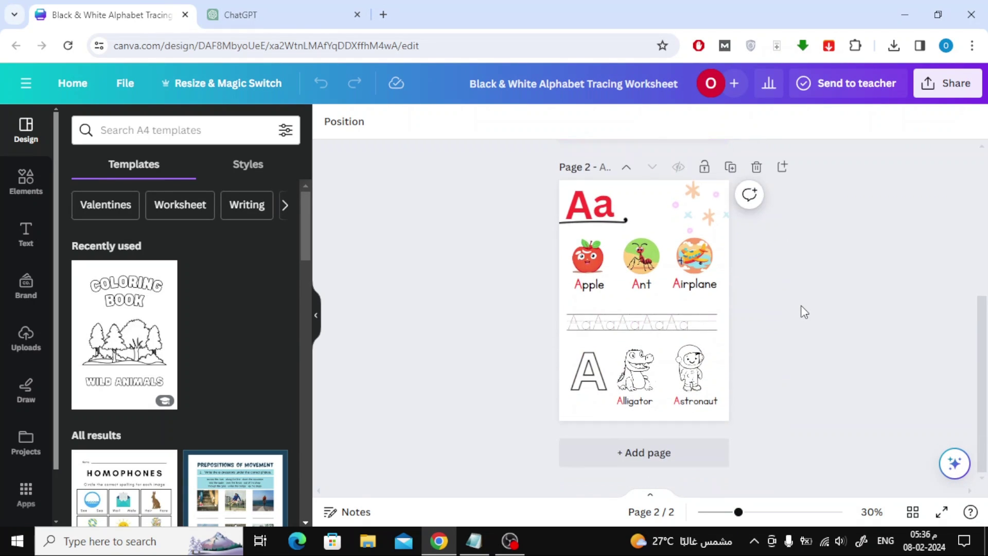
scroll(793, 405, "up", 3, "ctrl")
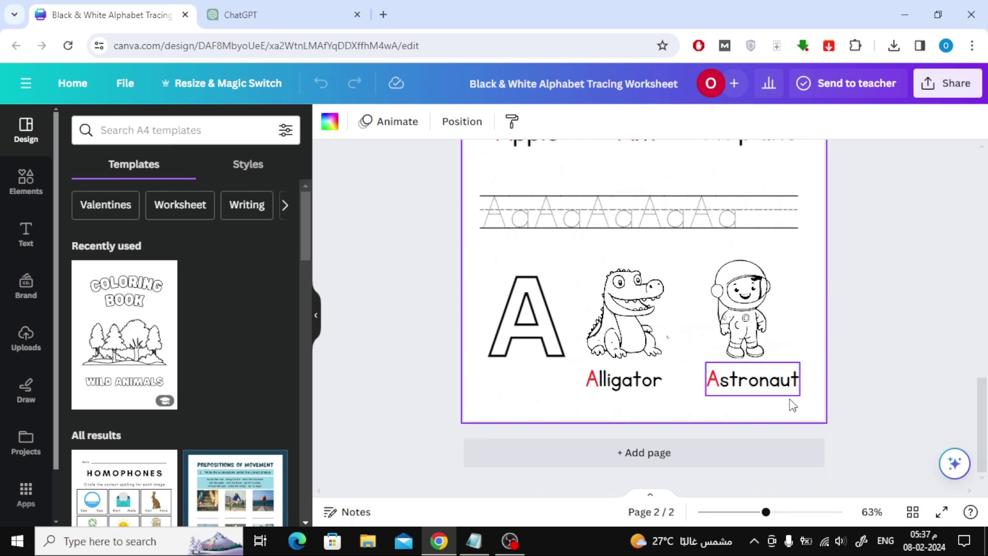
left_click(705, 456)
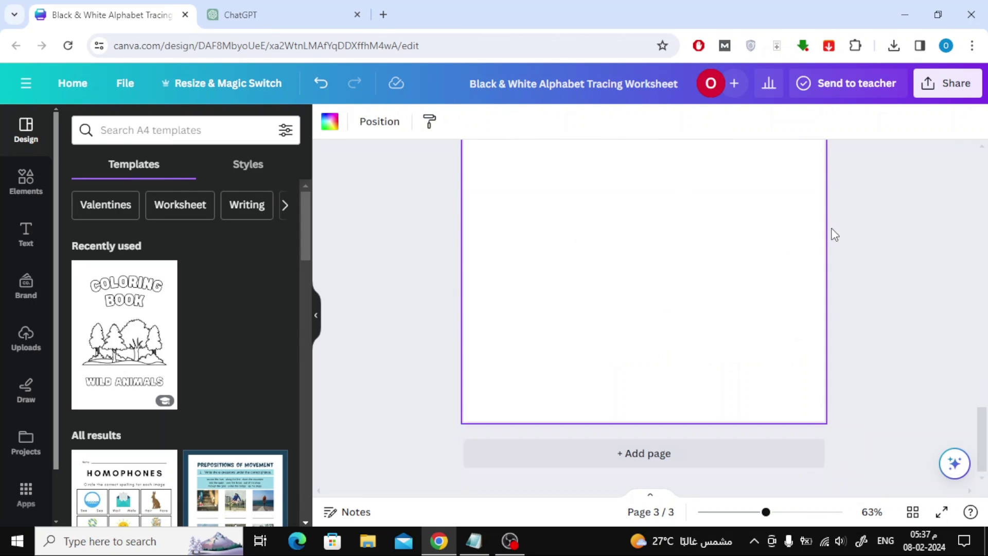
left_click(26, 232)
left_click(196, 274)
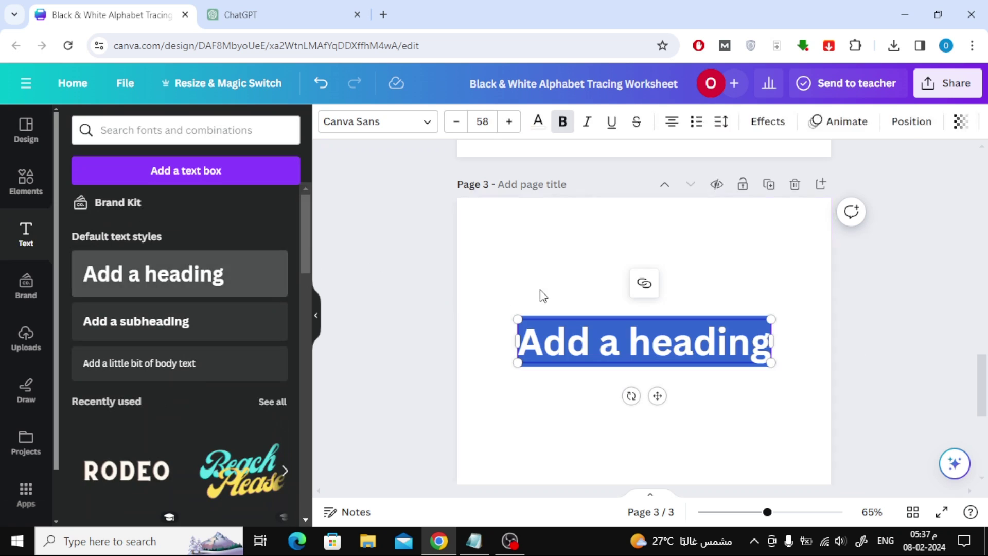
type("b")
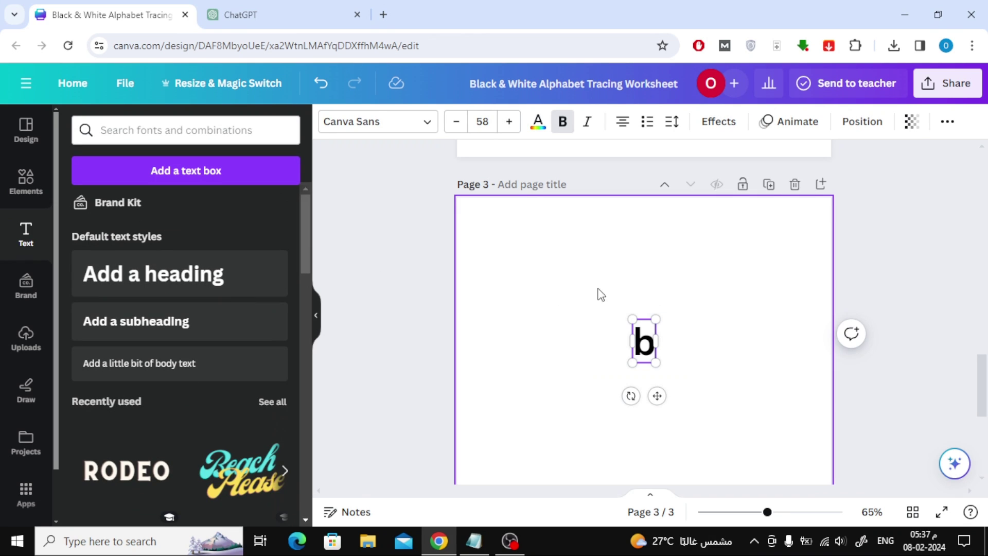
double_click(644, 343)
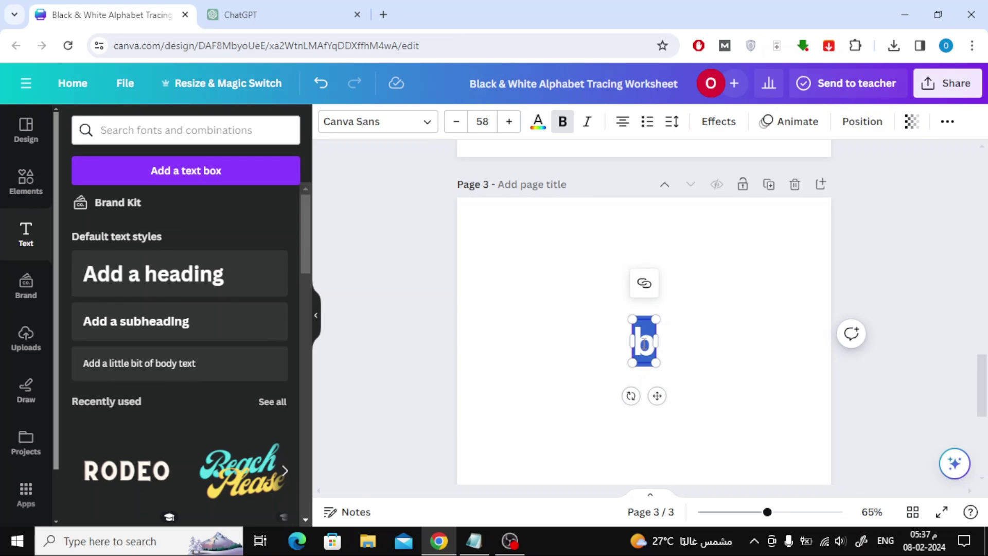
type("B")
left_click_drag(657, 396, 528, 289)
Enlarge the B heading to font size 138.
scroll(586, 289, "up", 6)
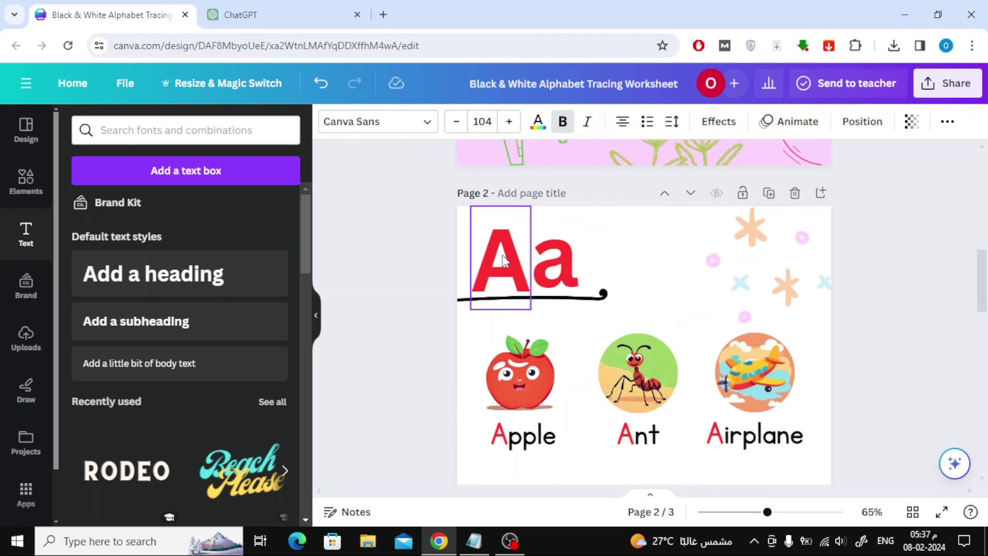
scroll(503, 259, "down", 6)
left_click(510, 121)
left_click(510, 122)
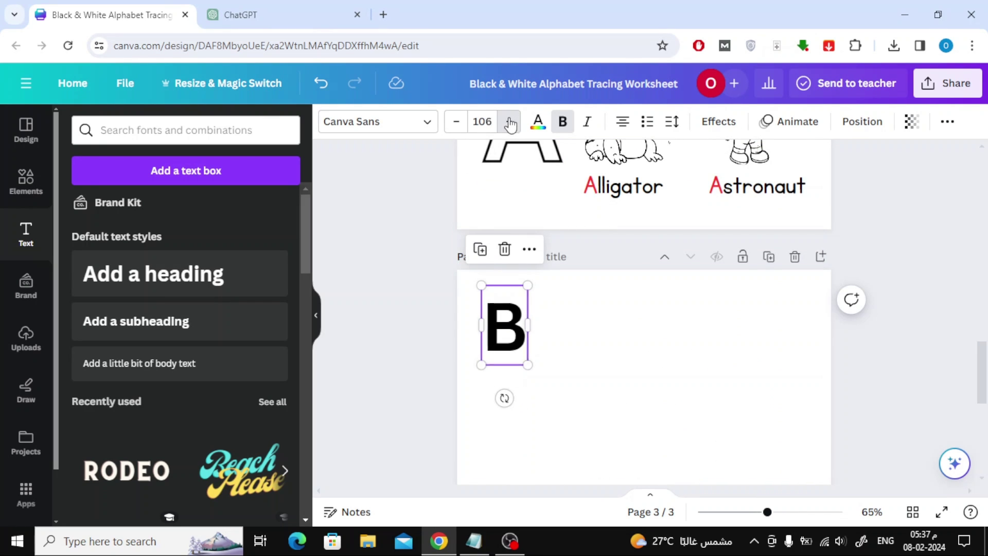
left_click(509, 121)
left_click(509, 121)
left_click(509, 122)
left_click(509, 121)
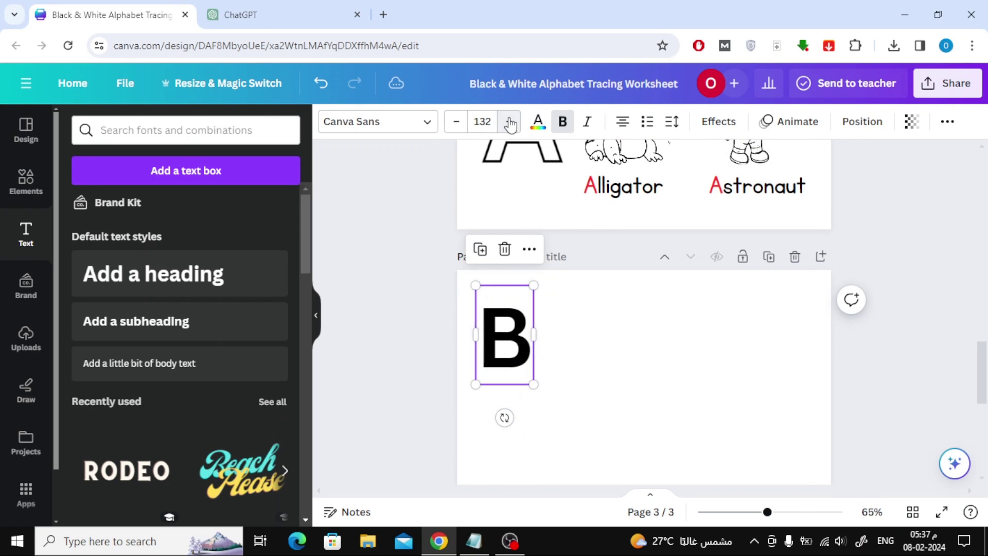
left_click(509, 121)
left_click(509, 122)
left_click(509, 122)
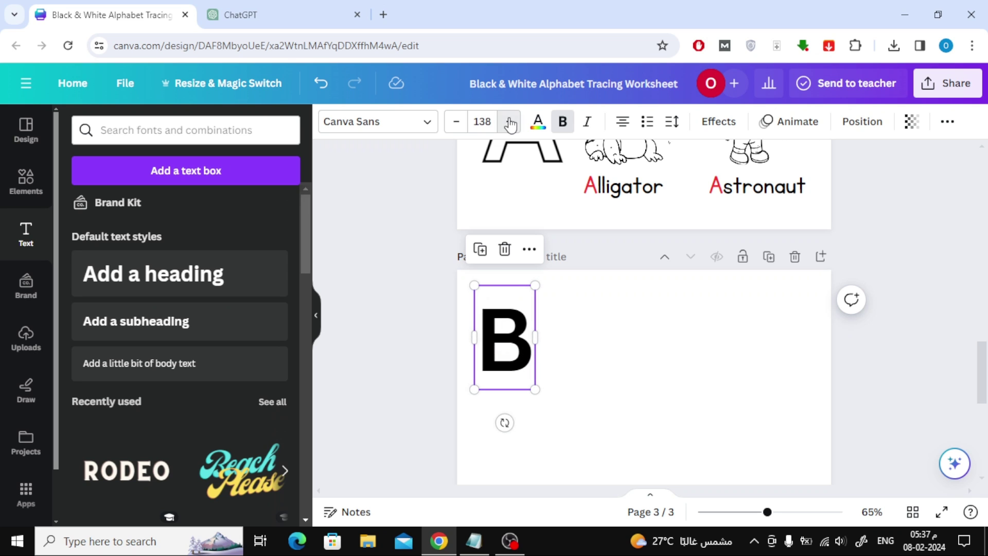
Colour the B heading pink.
left_click(546, 129)
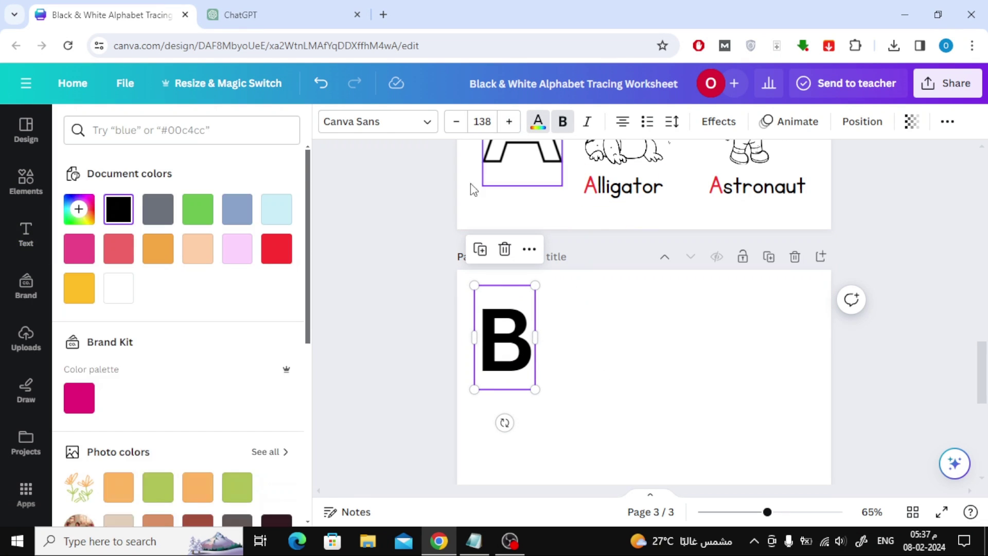
scroll(201, 282, "down", 5)
left_click(157, 374)
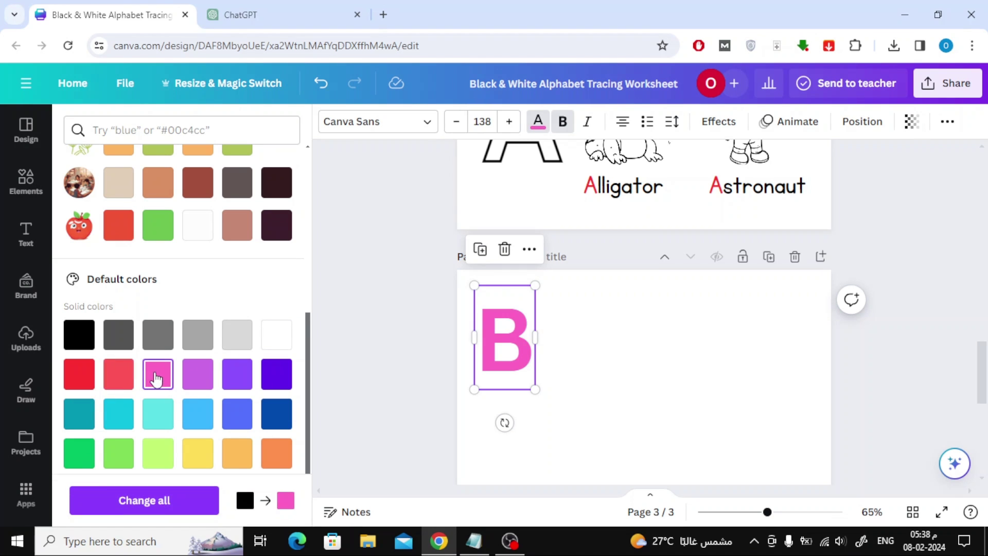
left_click(349, 278)
Duplicate the pink B beside itself and change the copy to lowercase 'b'.
scroll(470, 335, "down", 2)
left_click(498, 256)
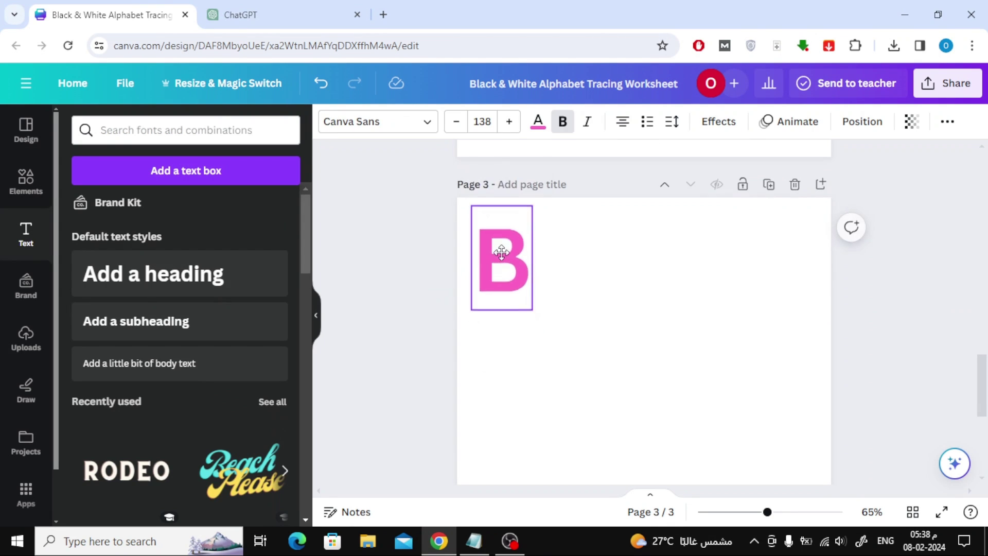
left_click_drag(498, 256, 567, 267)
double_click(556, 248)
type("b")
left_click(600, 258)
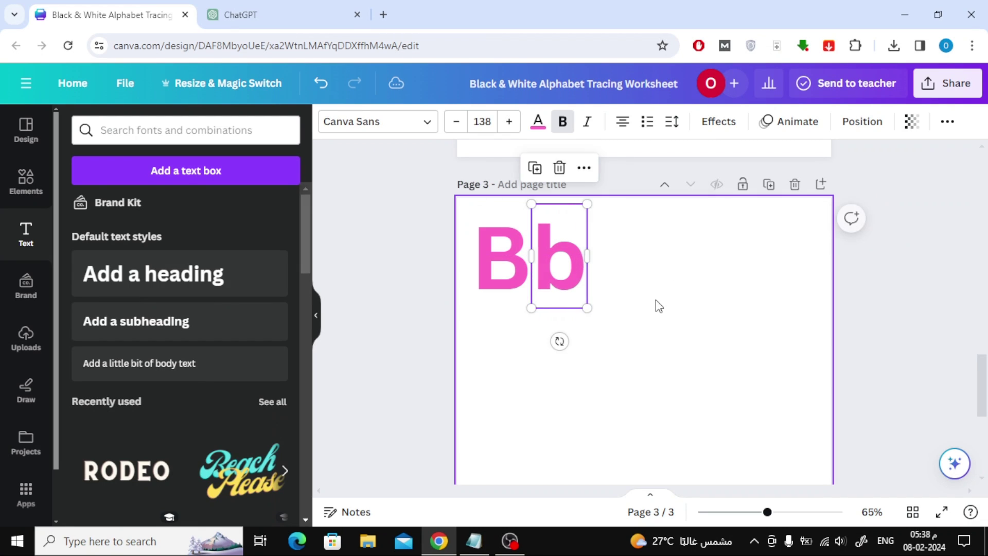
left_click(654, 305)
scroll(642, 306, "down", 2)
Ask ChatGPT 'NOW give me for letter b' and select the word Bear.
key("ctrl+Tab")
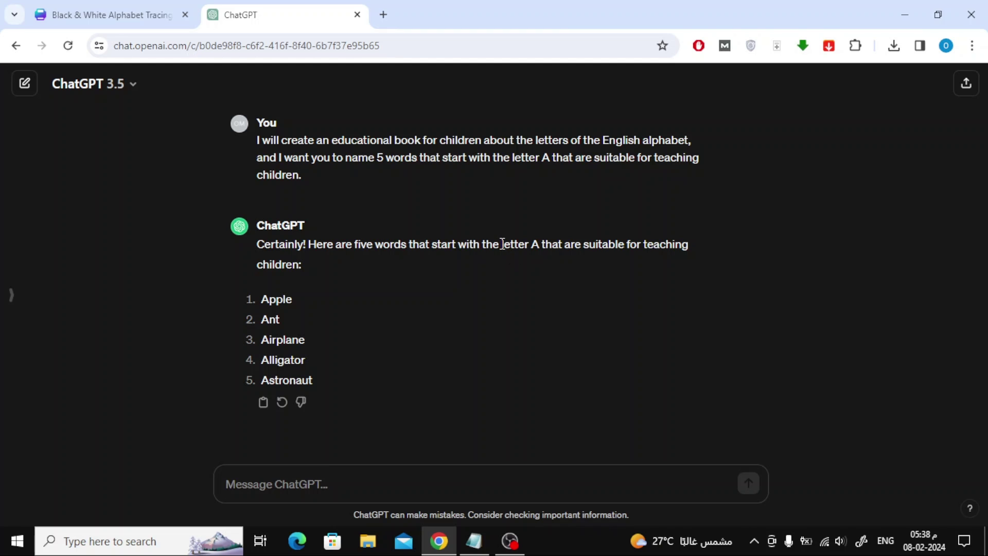
left_click_drag(502, 244, 529, 244)
left_click(303, 469)
type("NOW give")
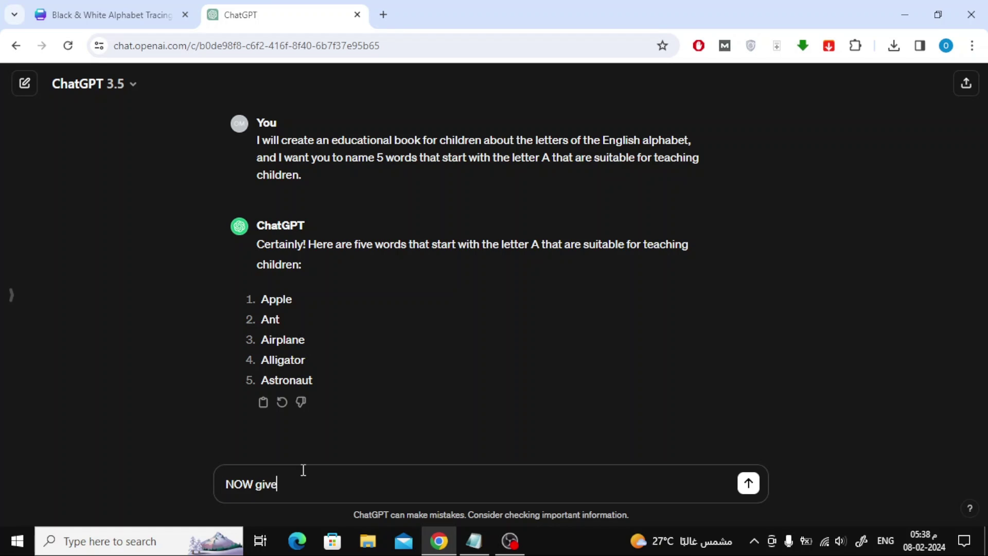
type(" me for letter b")
key("Return")
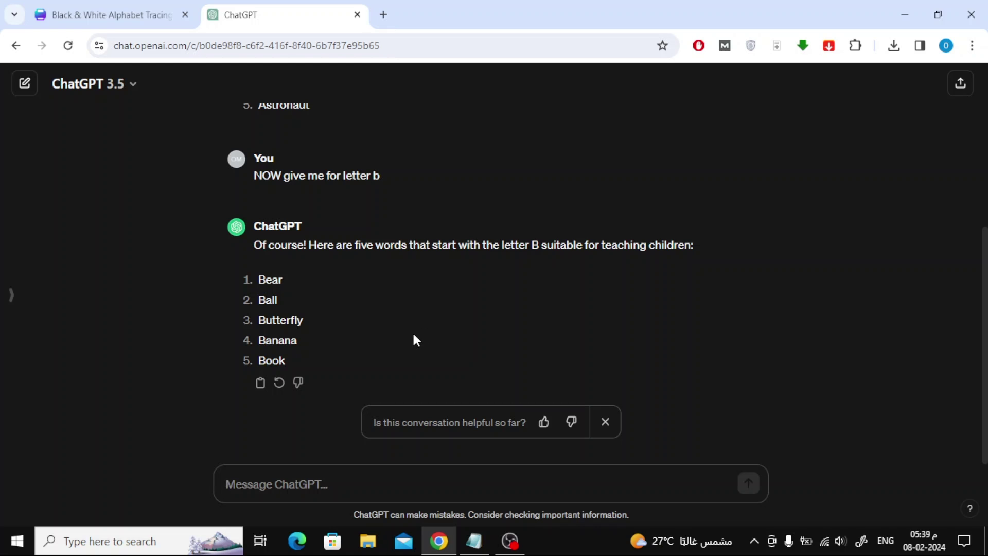
double_click(274, 283)
Back in Canva, open the Magic Media text-to-image app from Apps.
left_click(132, 8)
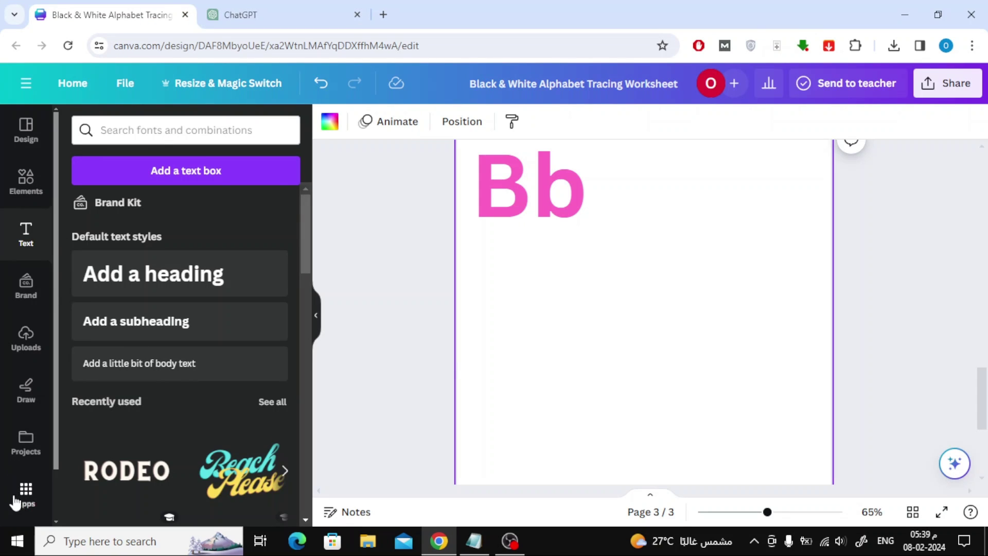
left_click(25, 502)
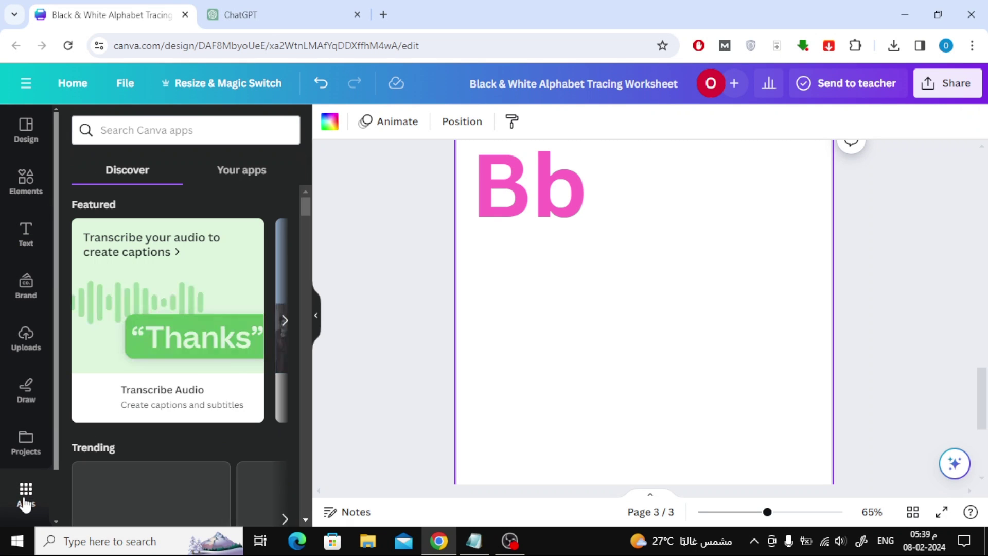
scroll(159, 252, "down", 6)
scroll(160, 242, "down", 6)
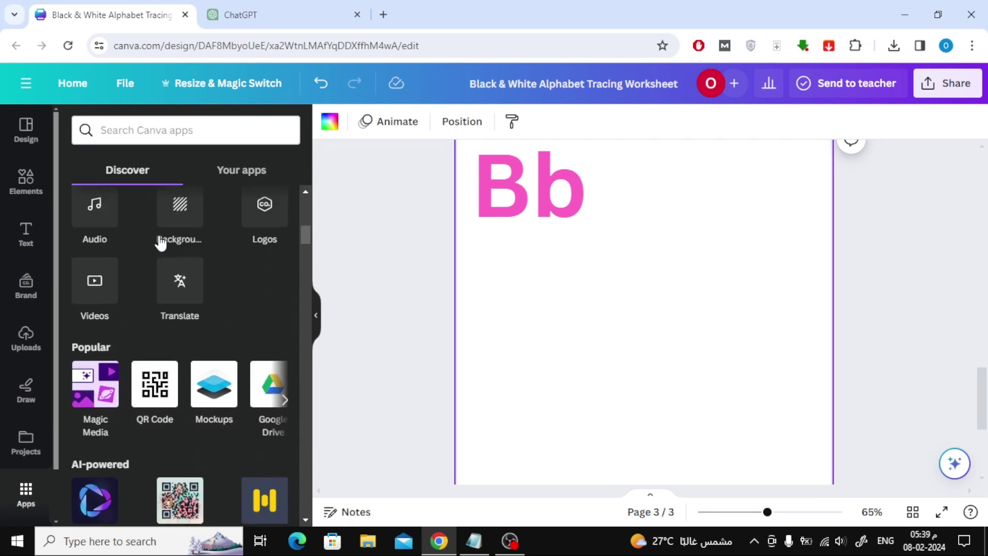
left_click(97, 297)
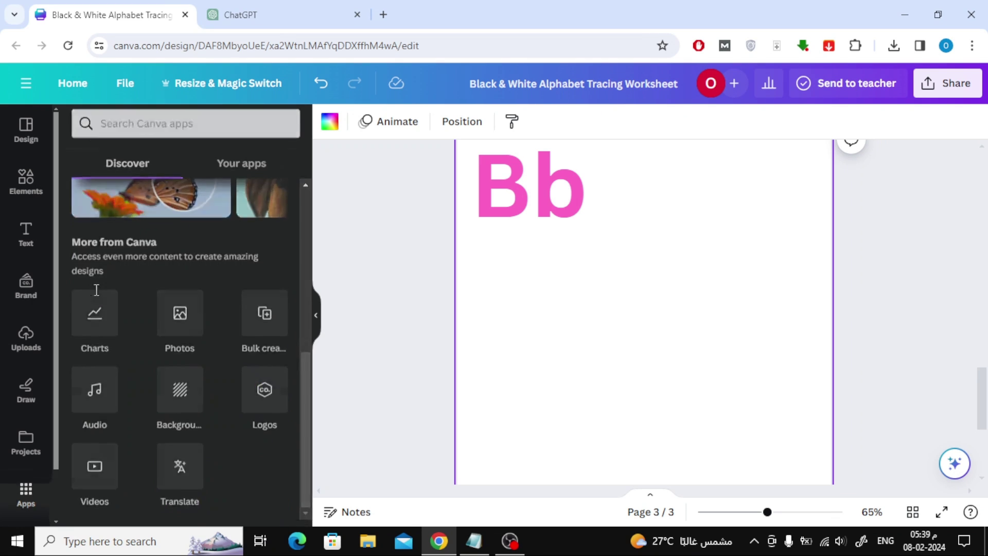
Generate Playful-style images from the prompt 'Bear'.
left_click(151, 274)
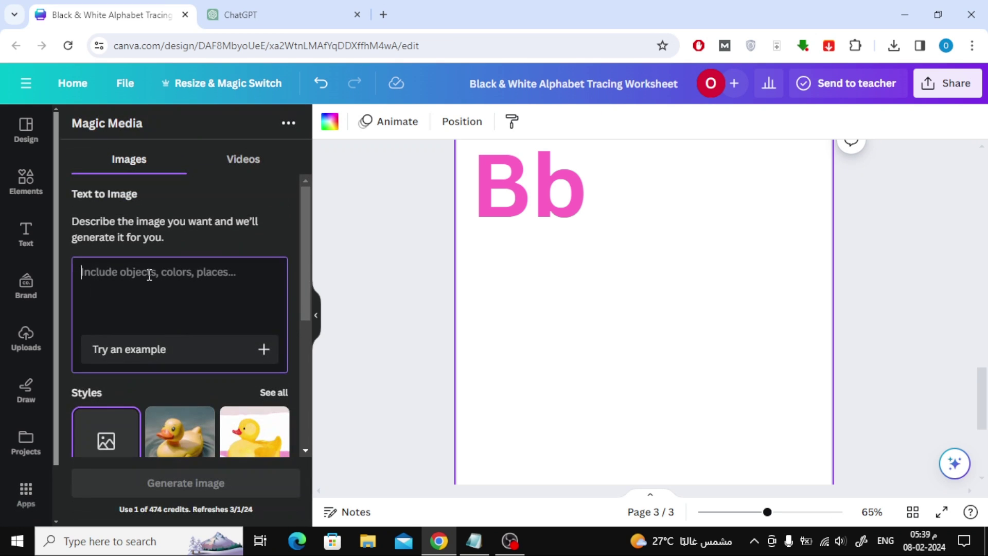
type("Bear")
scroll(281, 334, "down", 2)
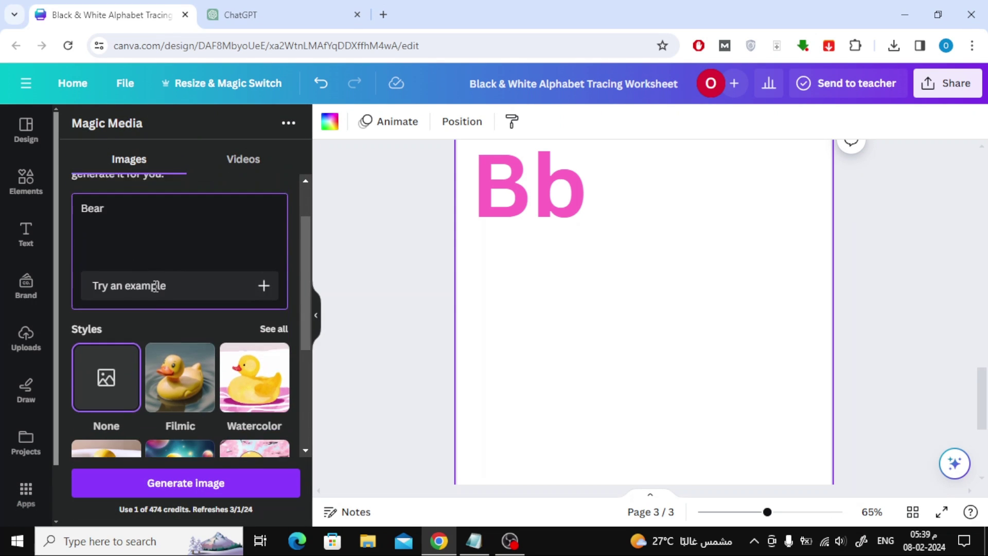
left_click(278, 323)
scroll(207, 276, "down", 3)
scroll(207, 279, "down", 3)
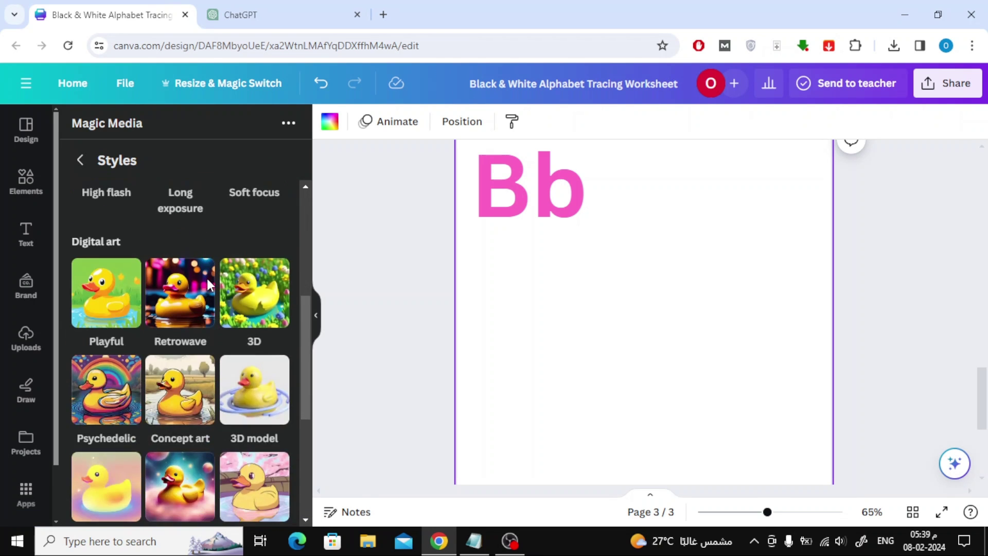
left_click(109, 299)
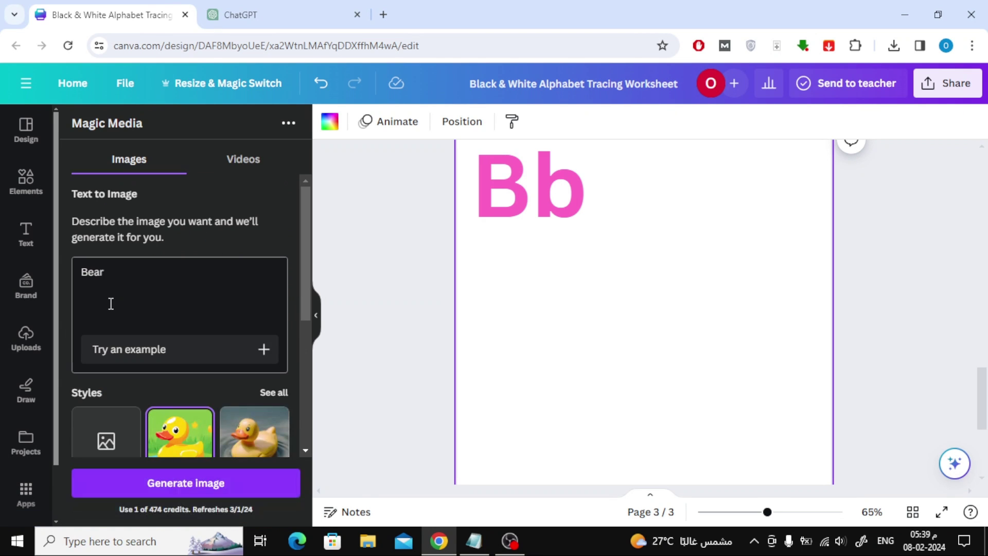
left_click(171, 482)
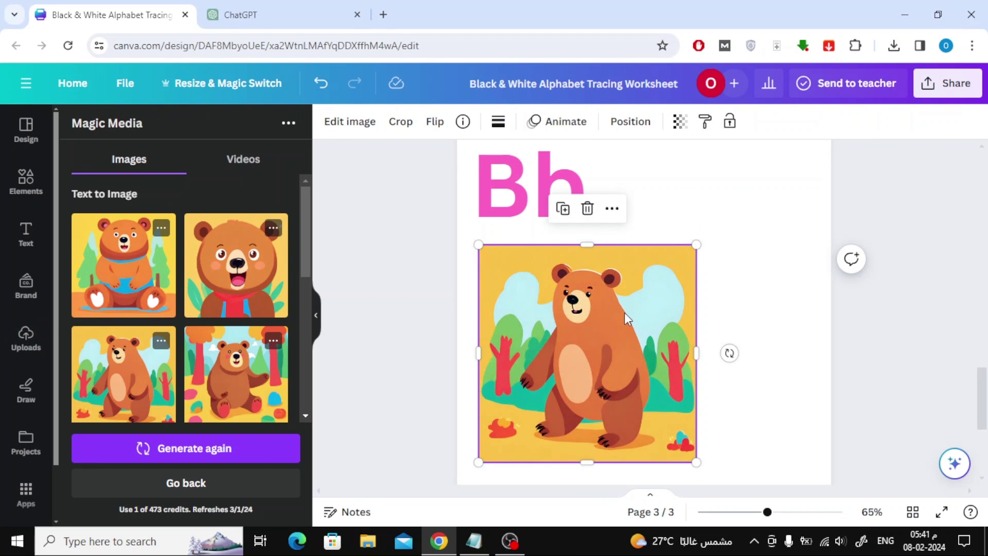
Add a circle frame from Elements and drop the bear picture into it.
left_click(27, 181)
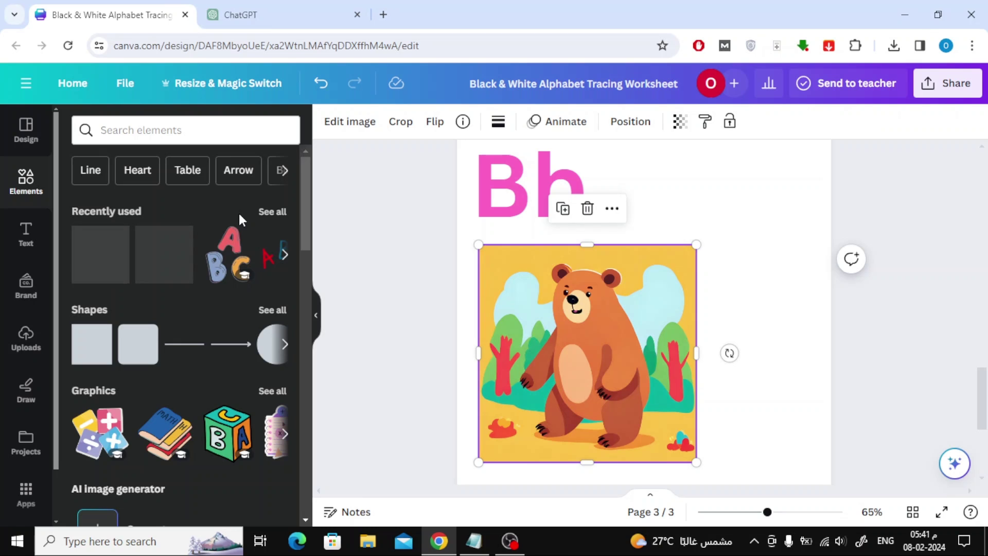
scroll(216, 226, "down", 9)
scroll(216, 231, "down", 10)
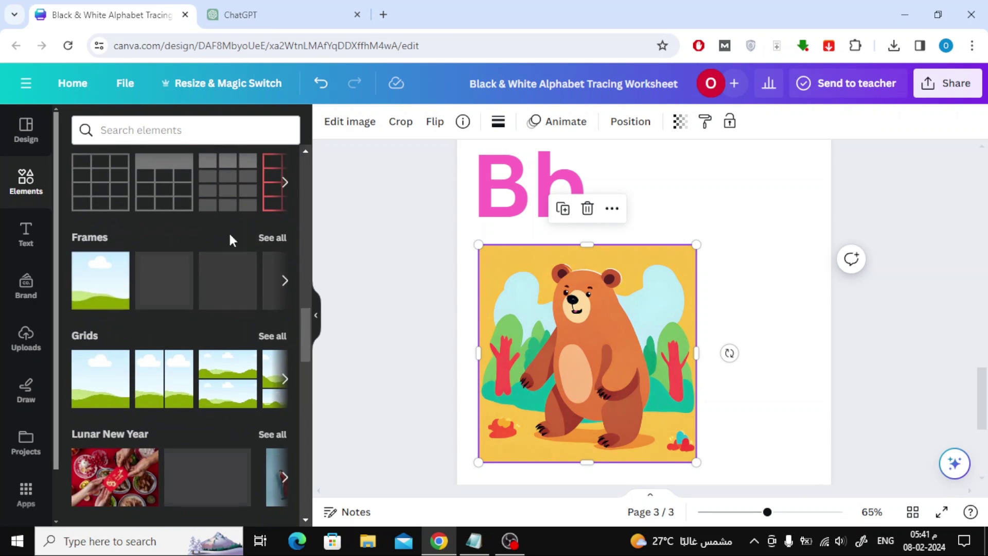
left_click(272, 238)
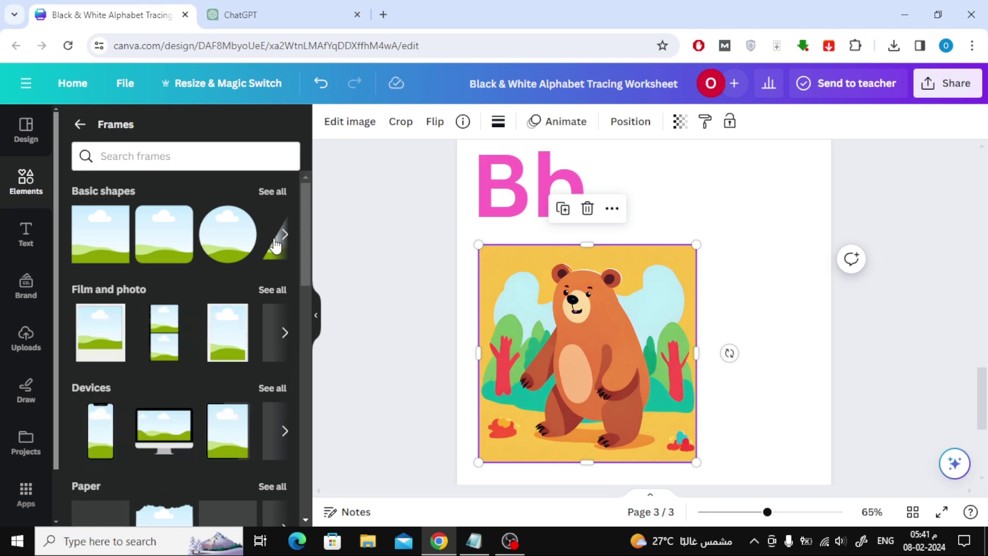
left_click(221, 242)
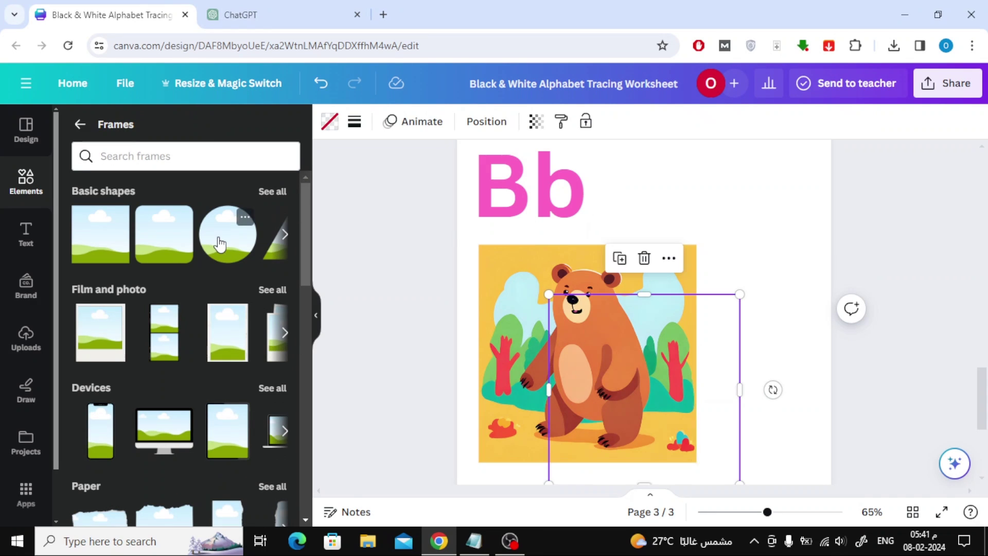
left_click_drag(504, 273, 535, 276)
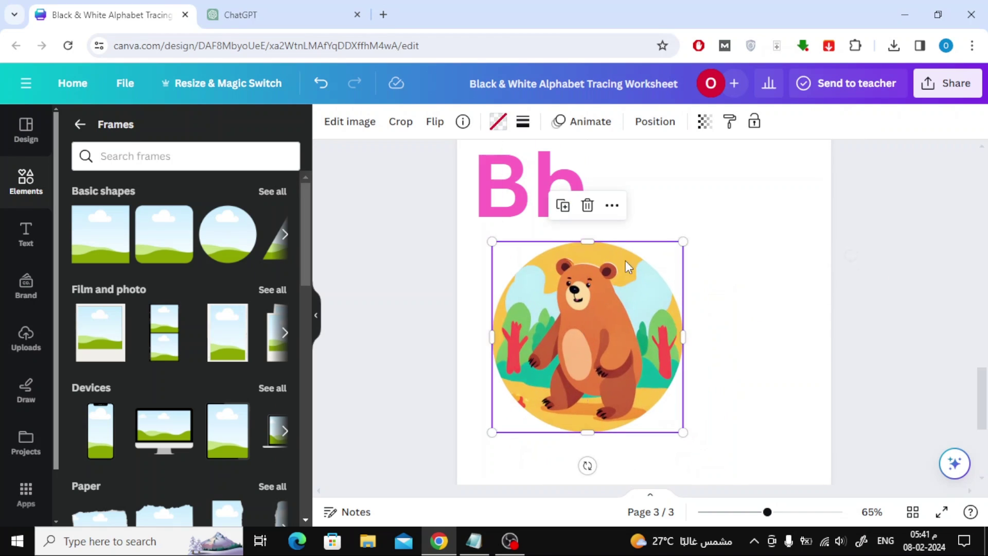
Resize the circular bear picture to about 5.4 × 5.4 and align it under Bb.
left_click_drag(681, 240, 582, 358)
left_click_drag(534, 391, 531, 299)
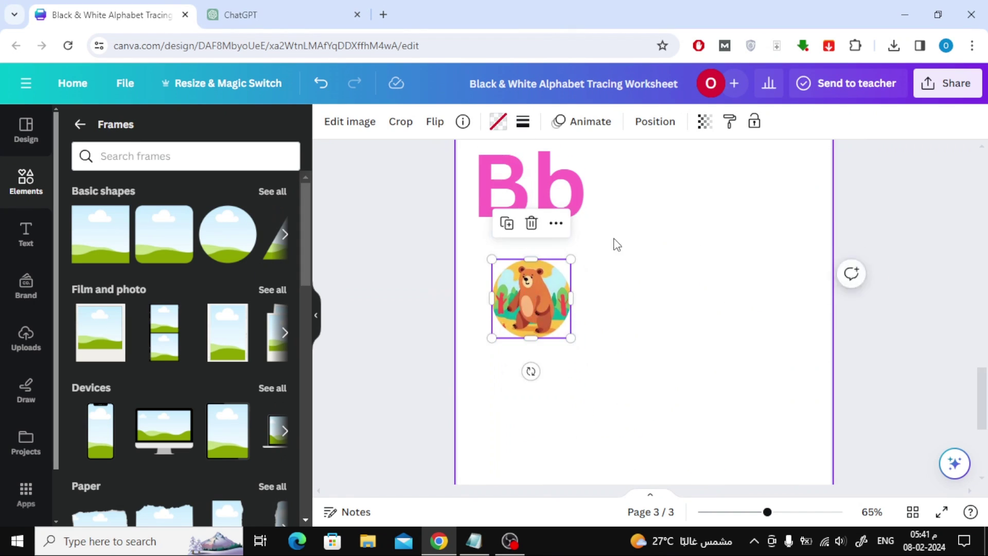
scroll(639, 319, "down", 3)
scroll(573, 330, "up", 3)
left_click_drag(573, 330, 590, 356)
left_click_drag(554, 301, 547, 298)
scroll(632, 280, "down", 2)
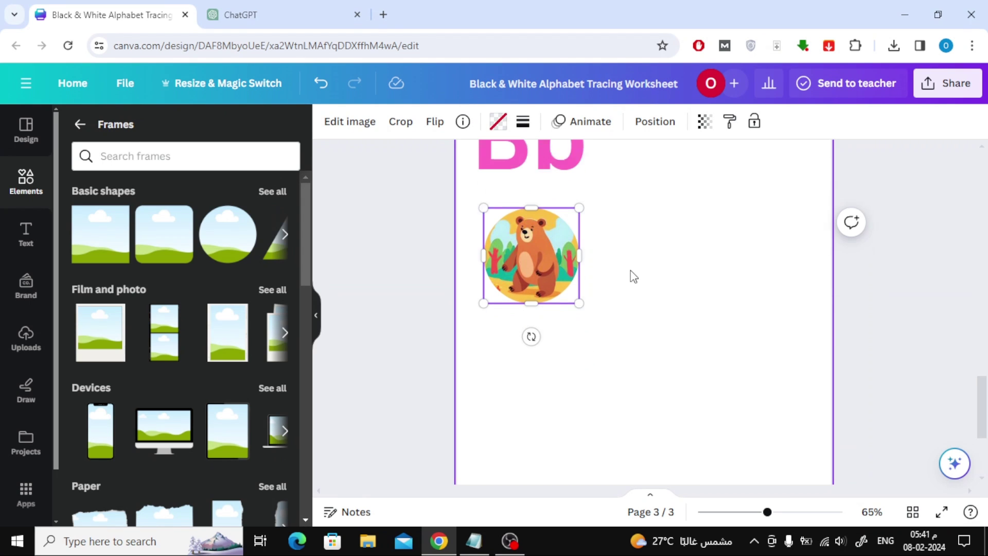
Add a 'Bear' heading just below the bear picture.
left_click(26, 235)
left_click(92, 264)
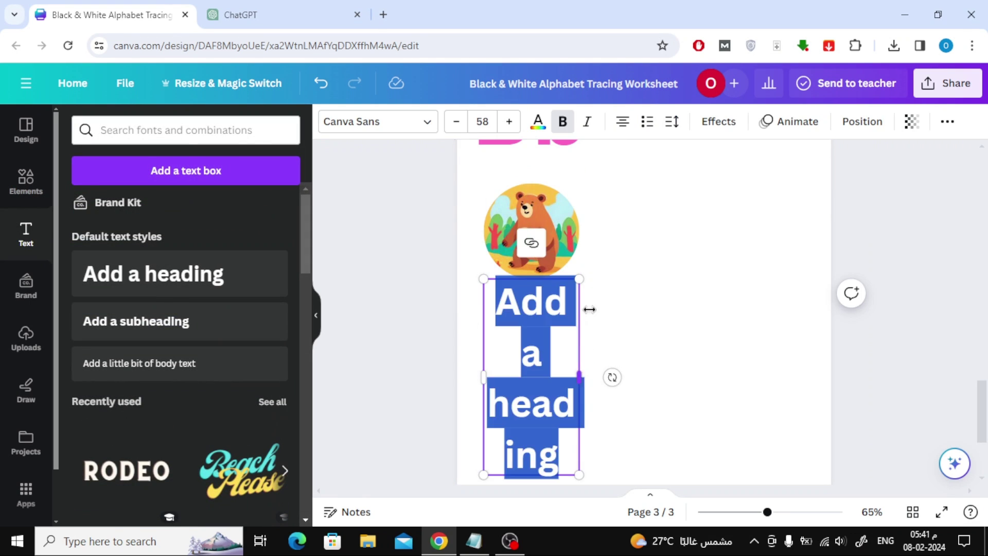
type("Bear")
left_click(574, 357)
left_click(533, 304)
left_click_drag(533, 304, 533, 310)
Change the Bear label's font to KG Primary Penmanship.
left_click(397, 129)
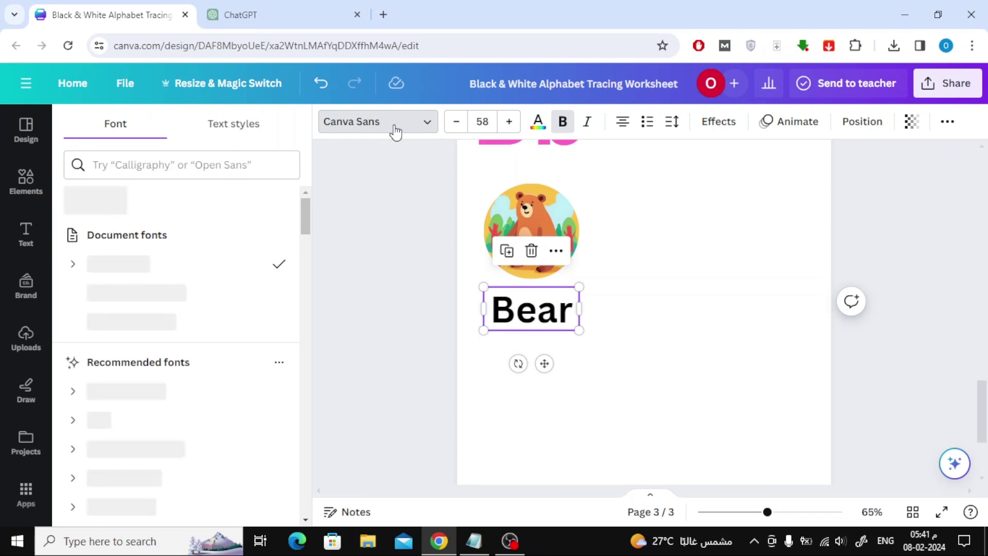
left_click(473, 540)
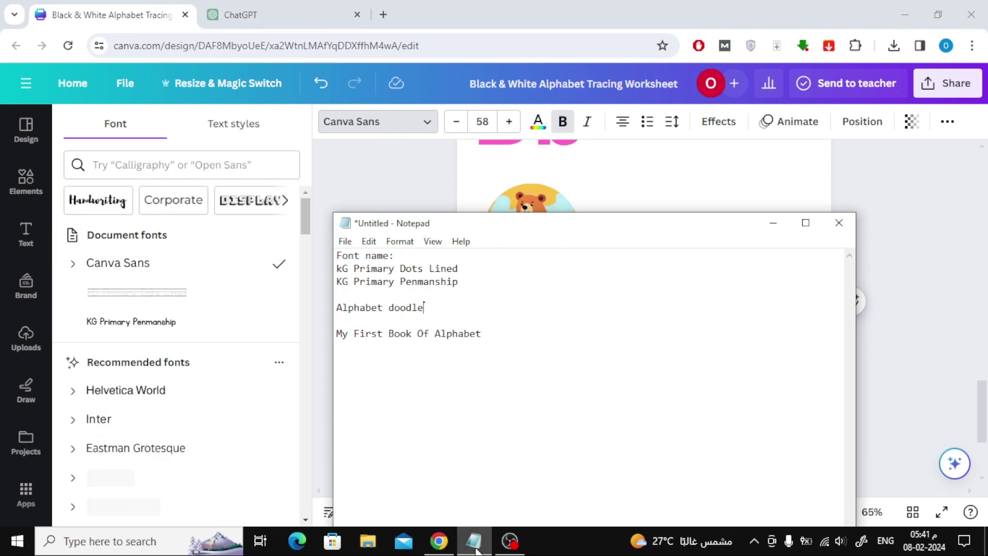
mouse_move(337, 270)
left_mouse_down()
mouse_move(460, 268)
mouse_move(334, 281)
left_mouse_up()
key("ctrl+c")
left_click(122, 164)
key("ctrl+v")
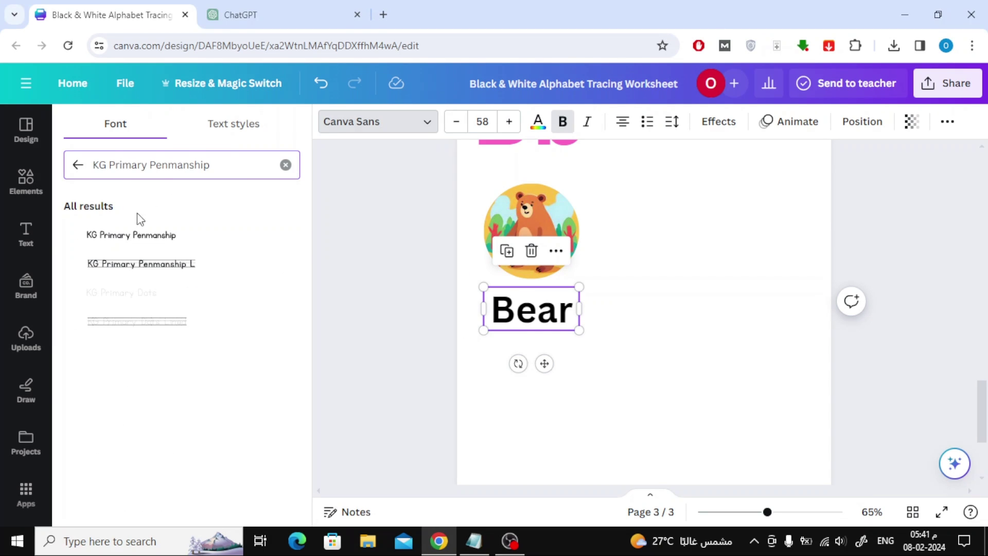
left_click(226, 236)
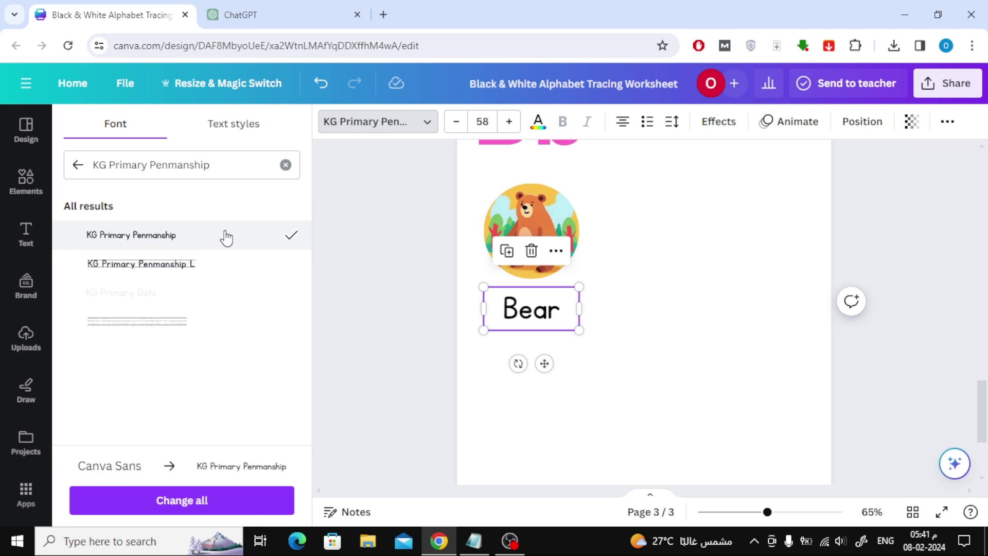
Colour the B of Bear pink and move the label up under the picture.
double_click(507, 307)
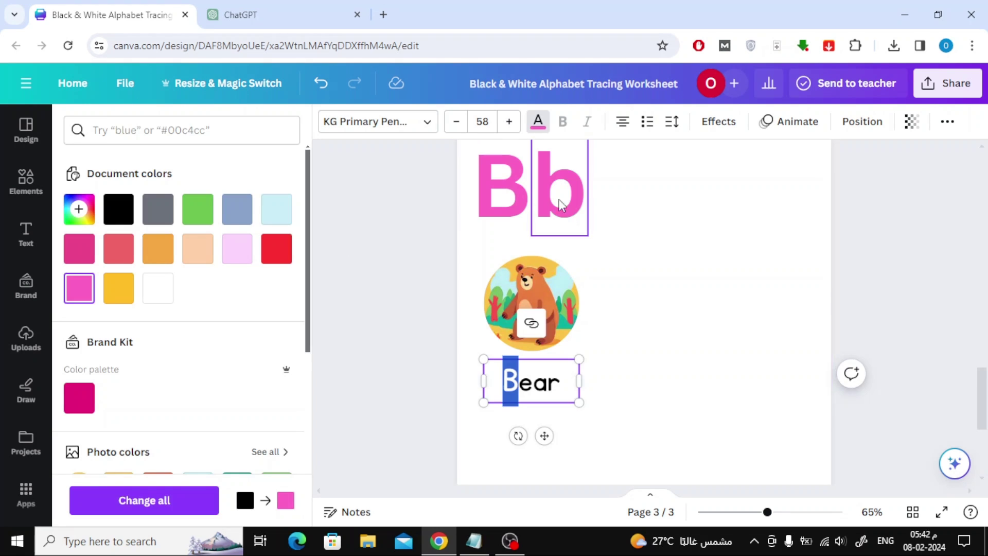
left_click(542, 180)
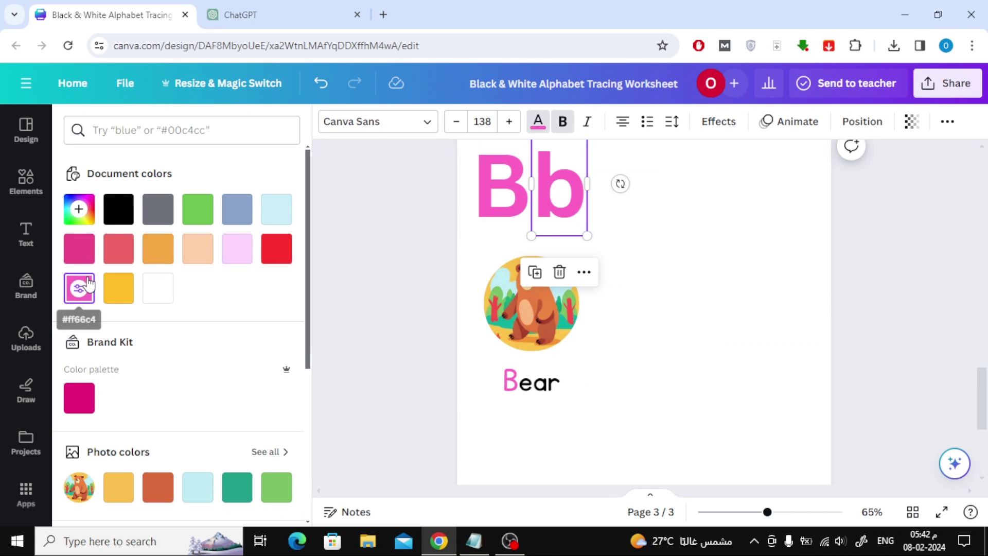
left_click(655, 386)
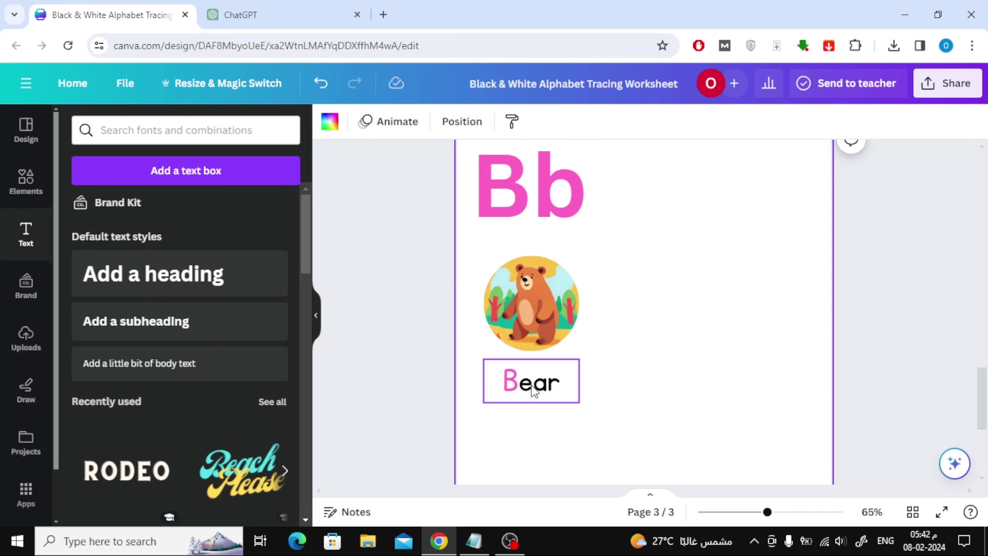
left_click_drag(530, 385, 530, 378)
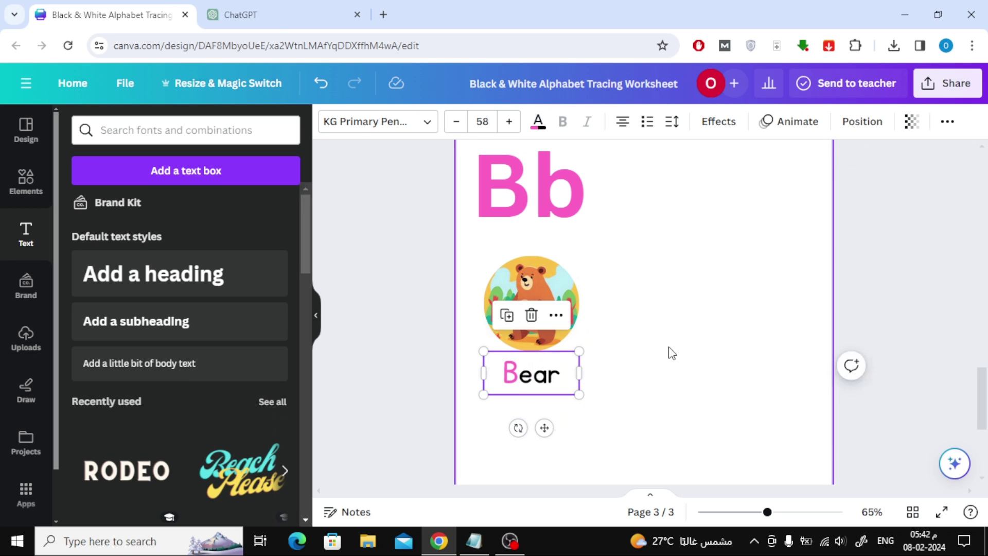
left_click(668, 350)
scroll(668, 350, "down", 3)
scroll(668, 351, "up", 2)
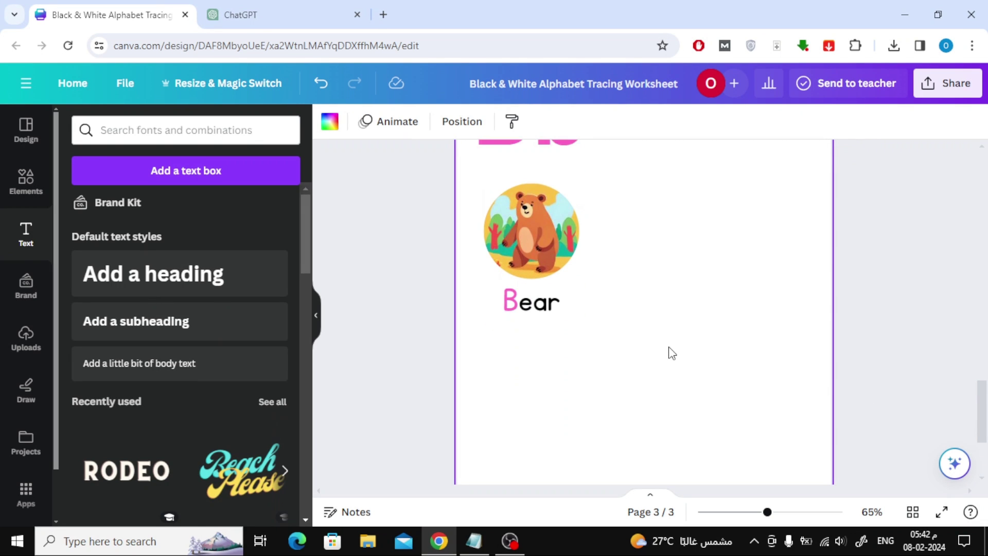
Copy the word Ball from the ChatGPT list back to Canva.
left_click(270, 8)
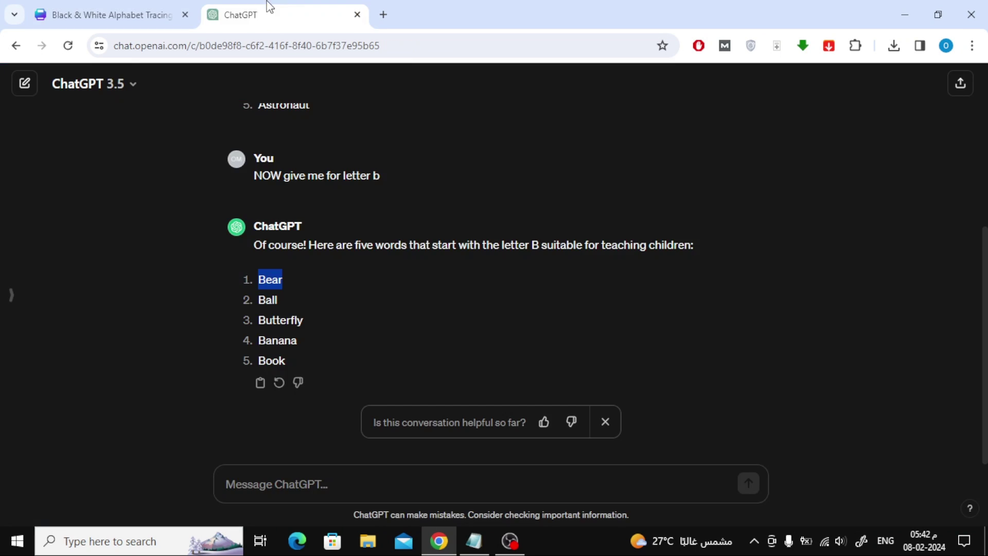
double_click(267, 300)
left_click(121, 14)
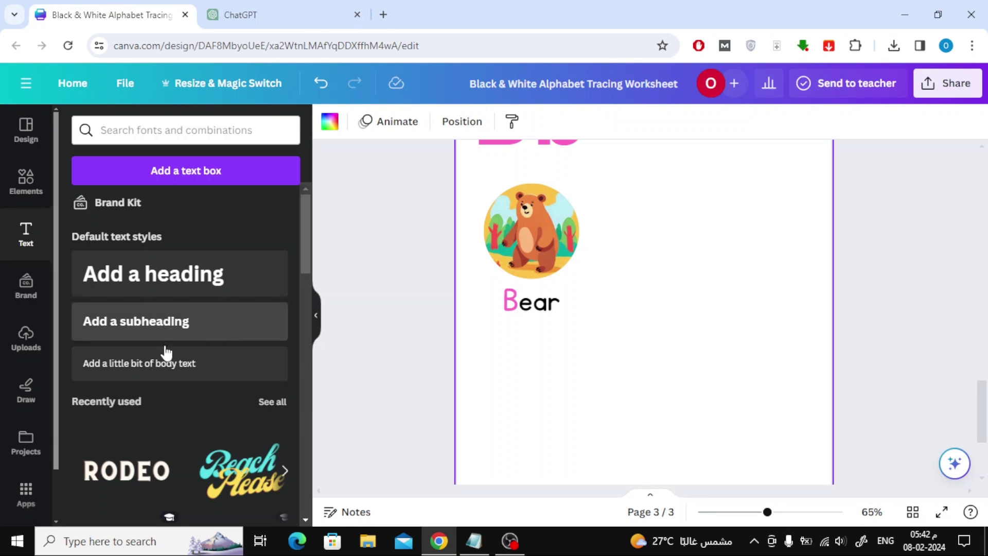
Reopen Magic Media, select the previous prompt to replace, then open the Text panel.
left_click(26, 489)
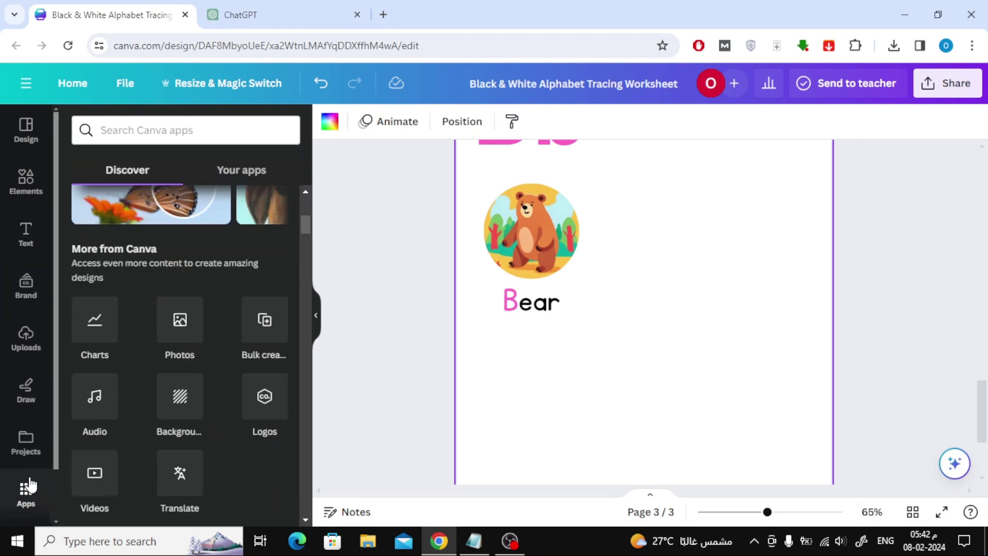
scroll(165, 326, "down", 5)
left_click(106, 297)
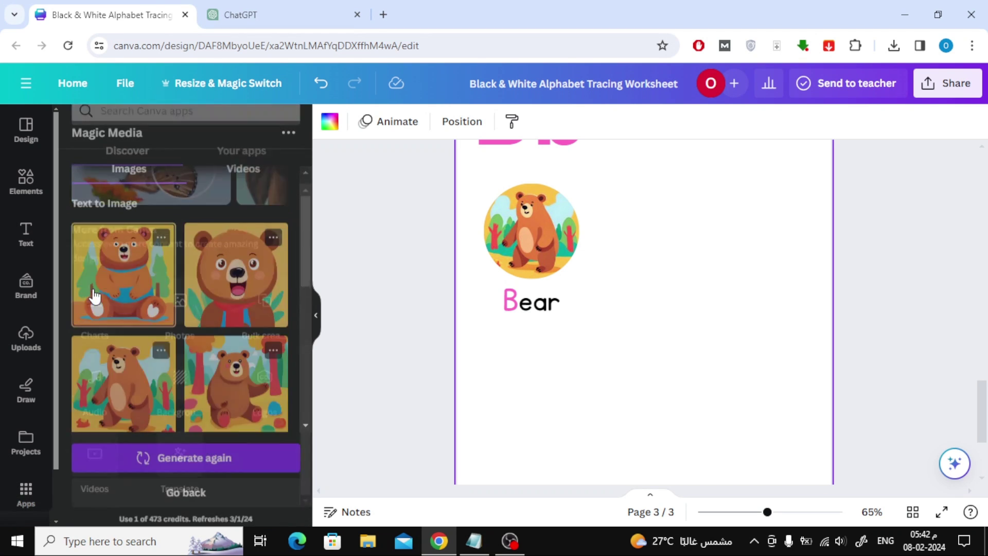
scroll(169, 313, "down", 3)
double_click(114, 349)
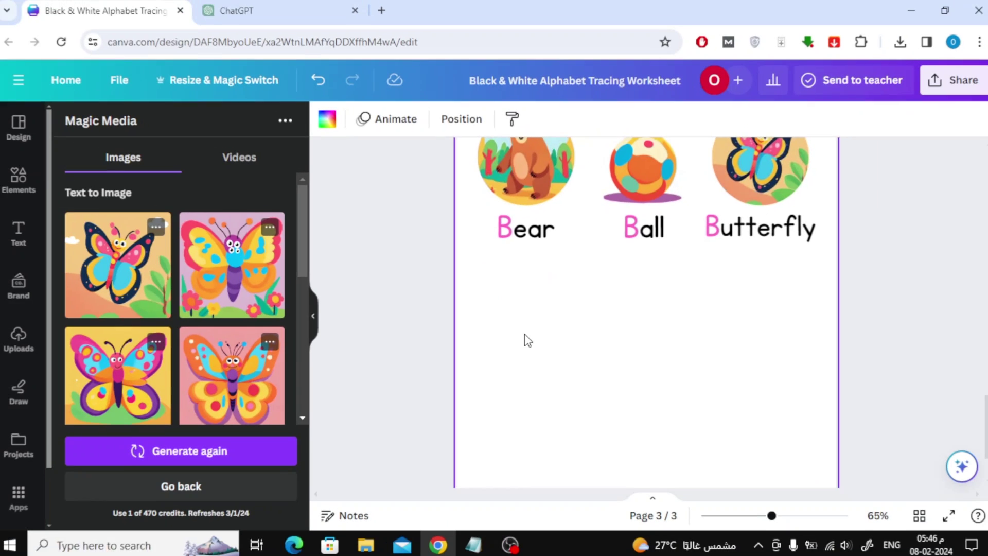
left_click(24, 234)
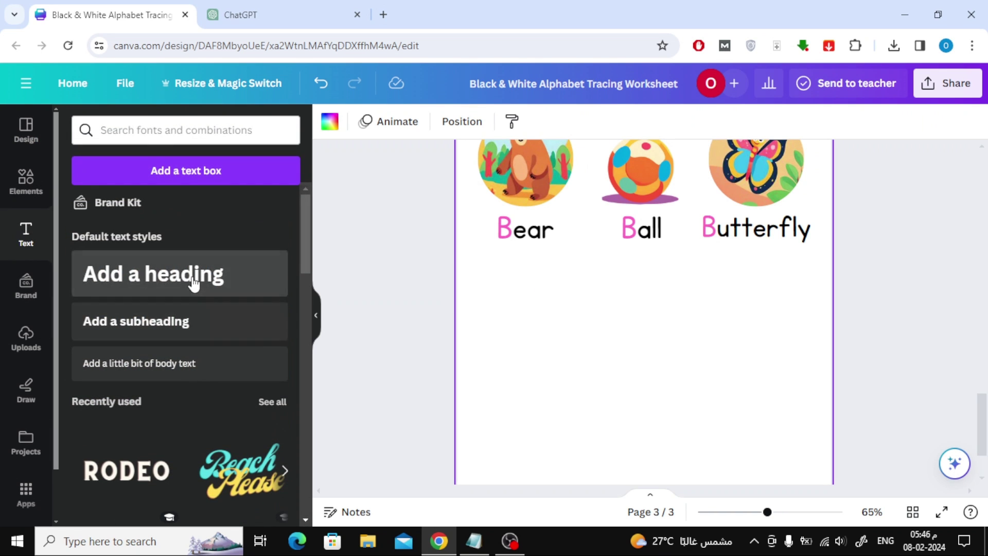
Add a 'Bb' heading set in the KG Primary Dots Lined font.
left_click(193, 282)
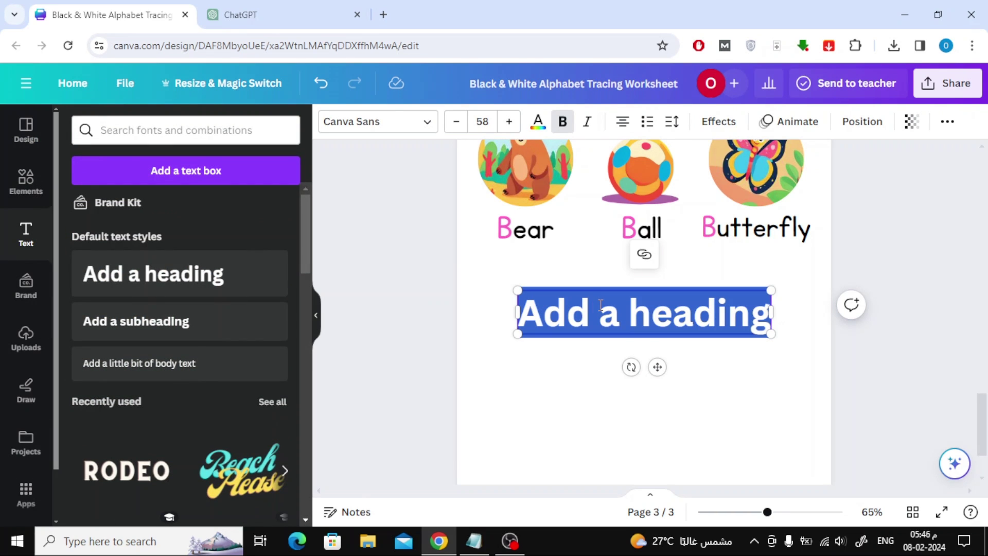
type("Bb")
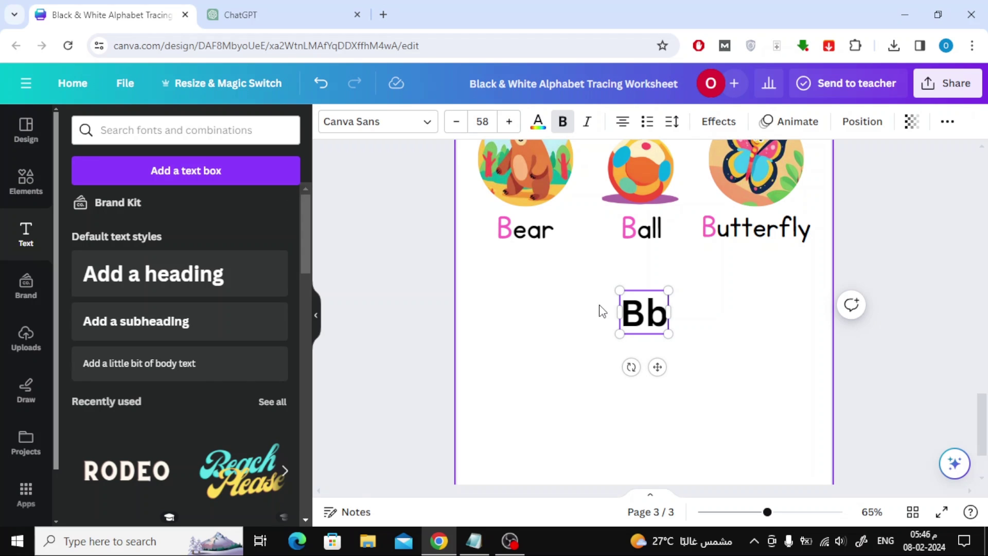
left_click(360, 122)
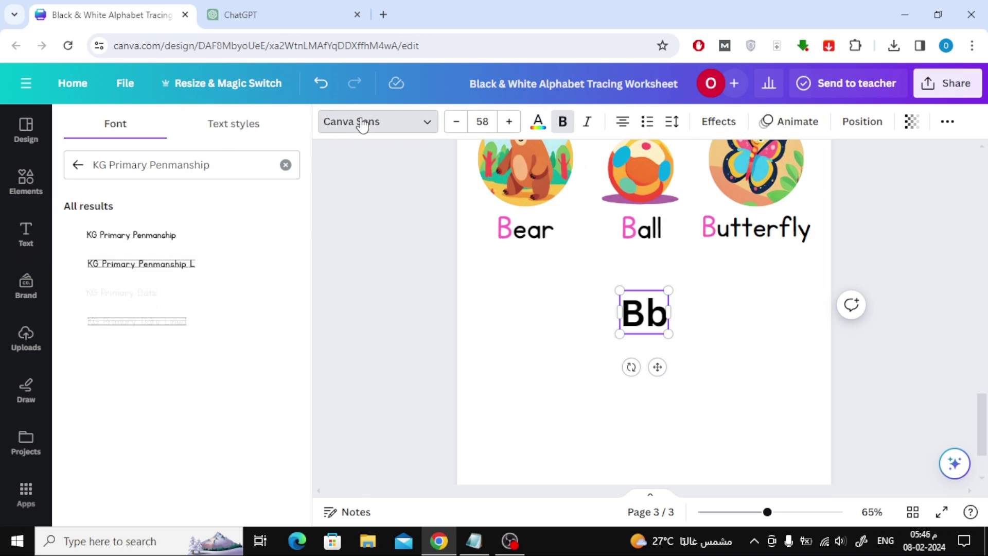
left_click(476, 541)
left_click_drag(458, 268, 378, 270)
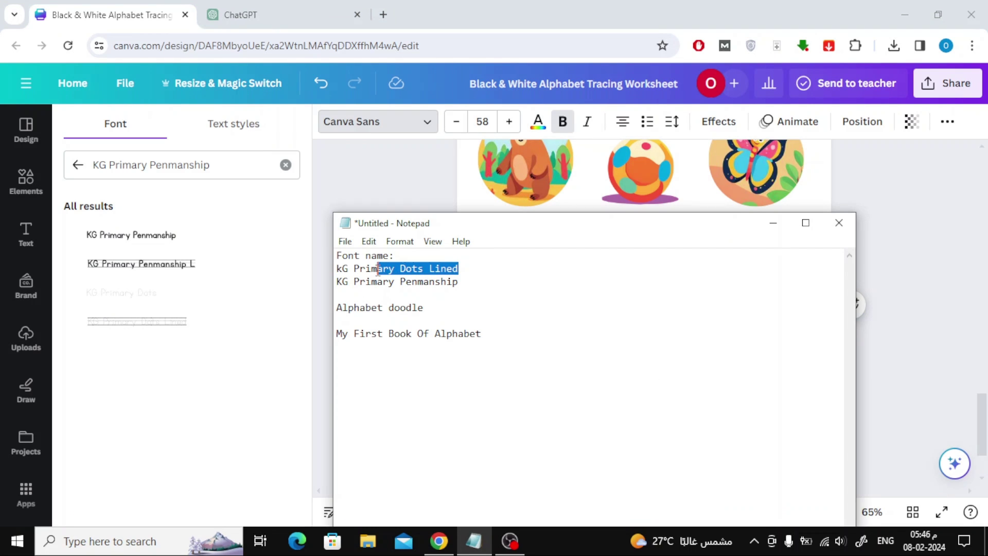
double_click(217, 160)
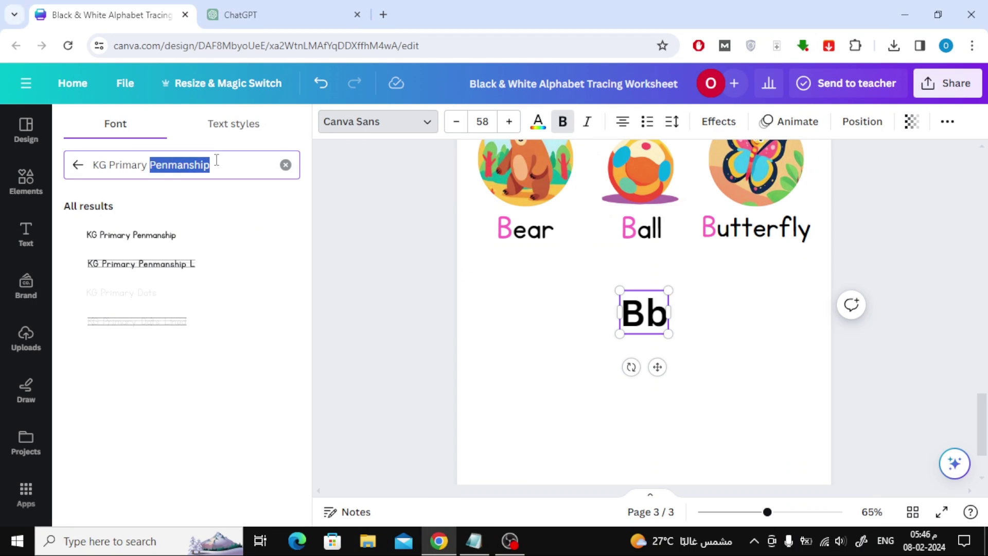
key("ctrl+a")
type("kG Primary Dots Lined")
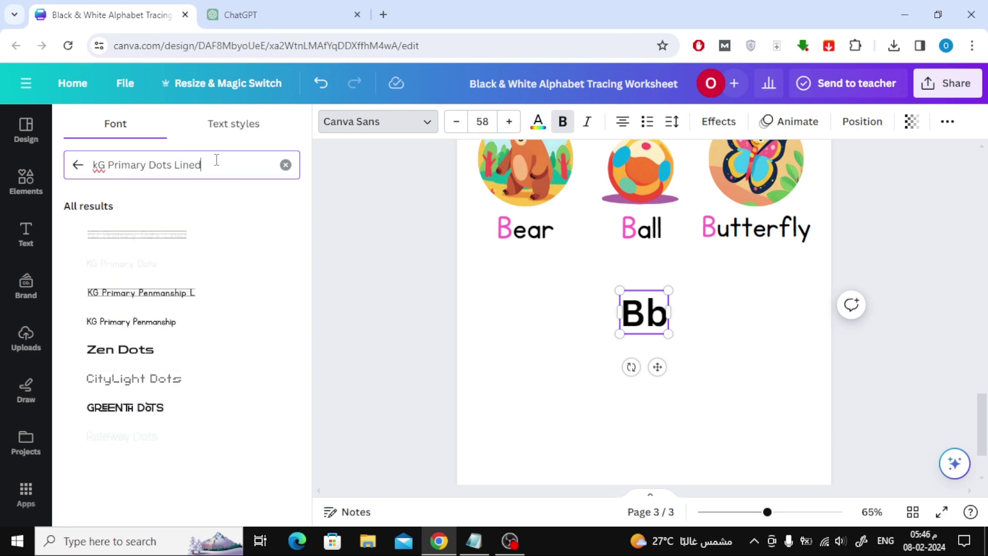
left_click(147, 240)
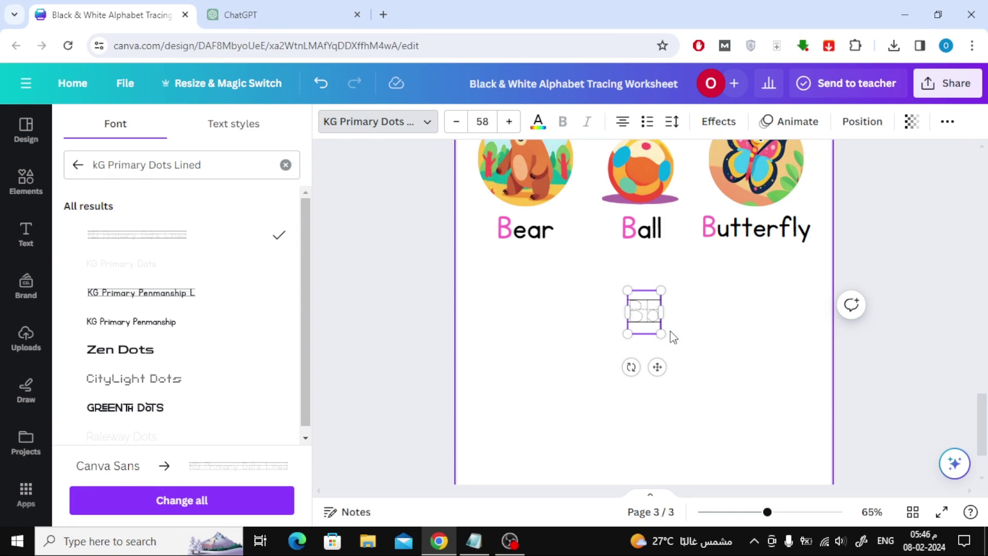
Enlarge the dotted Bb and move it to the page's left side.
left_click_drag(661, 333, 754, 404)
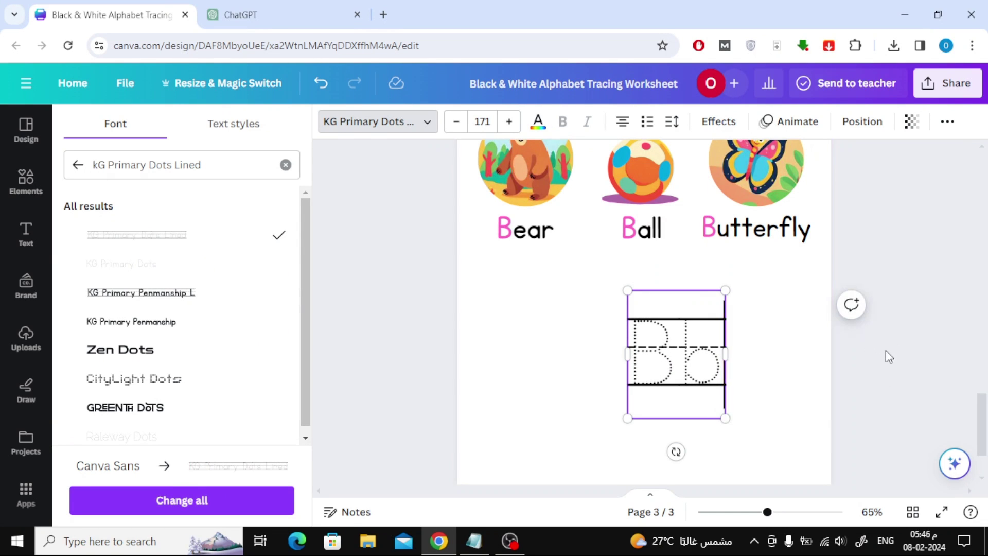
left_click_drag(682, 348, 536, 264)
scroll(644, 344, "down", 2)
scroll(663, 309, "up", 2)
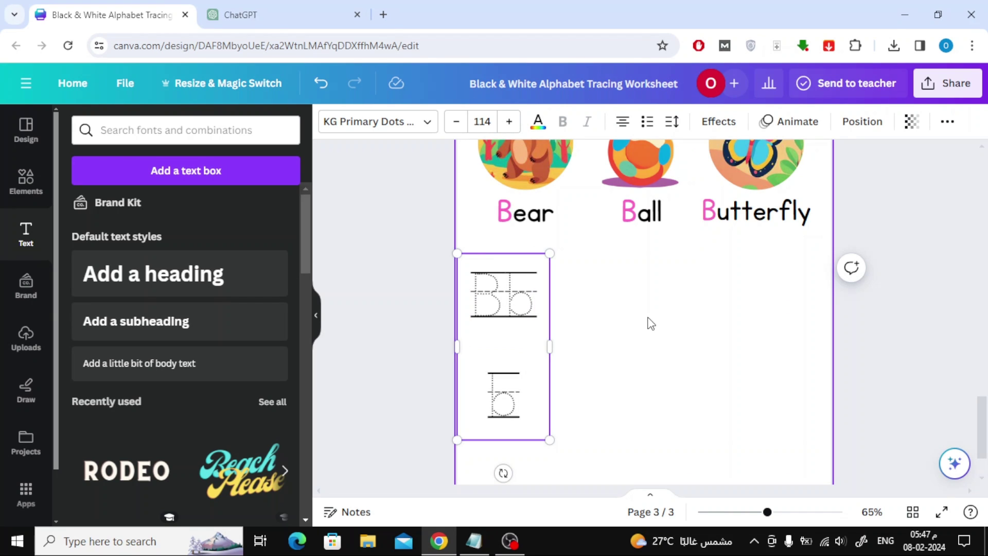
Extend the tracing text to 'BbBbBbBb' and stretch it into one dotted row below the labels.
key("BackSpace")
key("BackSpace")
key("Return")
type("Bb")
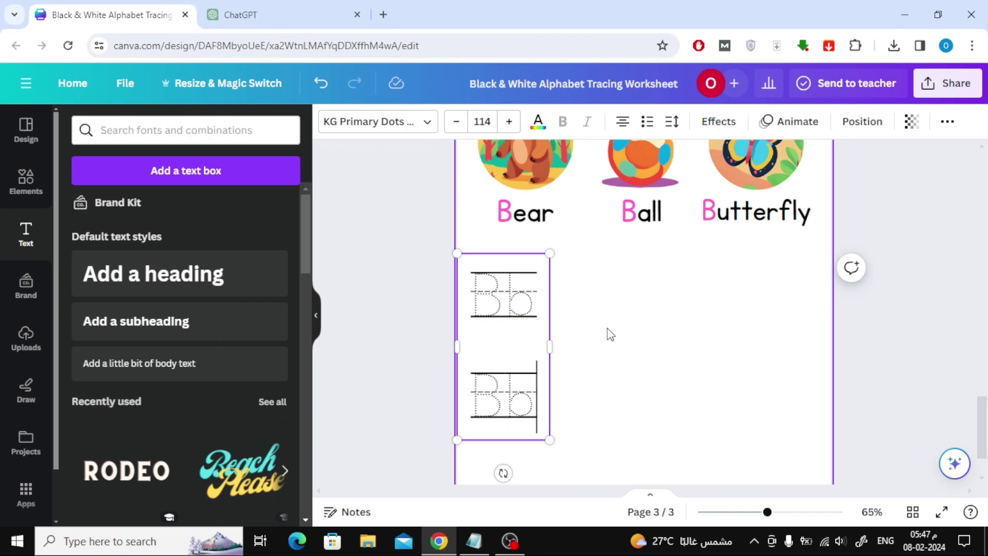
left_click_drag(535, 393, 488, 393)
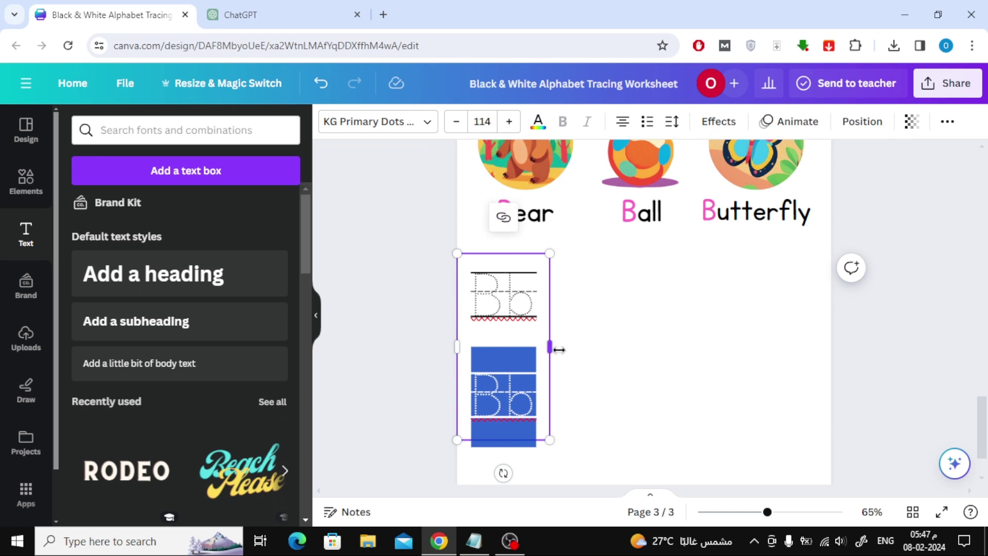
left_click_drag(559, 349, 642, 346)
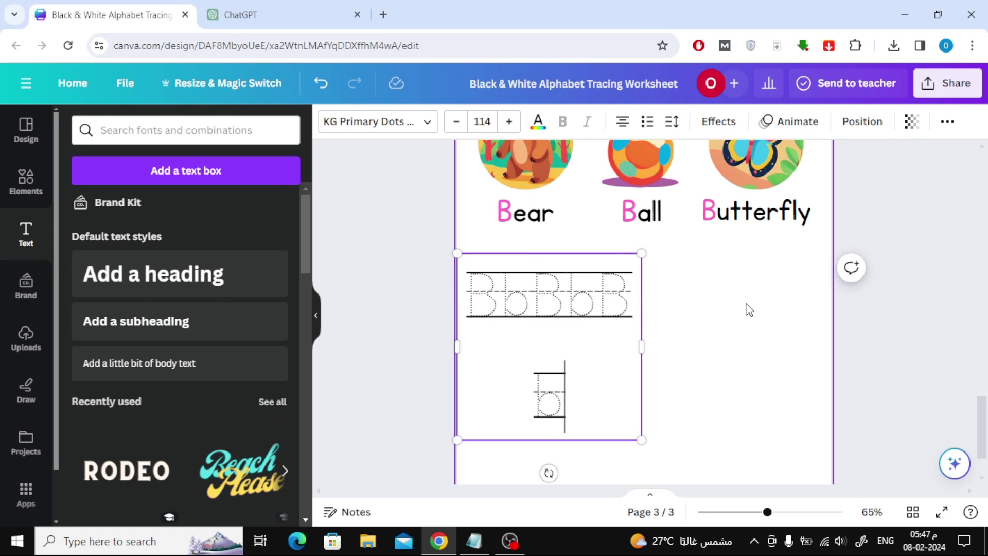
type("Bb")
mouse_move(644, 360)
left_mouse_down()
mouse_move(693, 342)
mouse_move(771, 338)
mouse_move(734, 338)
left_mouse_up()
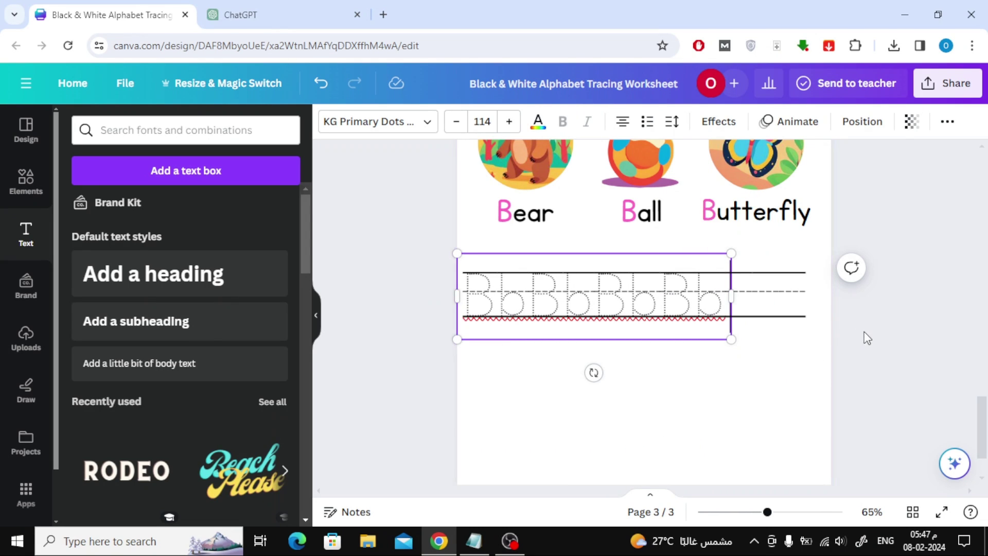
left_click(897, 358)
left_click_drag(652, 307, 657, 301)
left_click(679, 378)
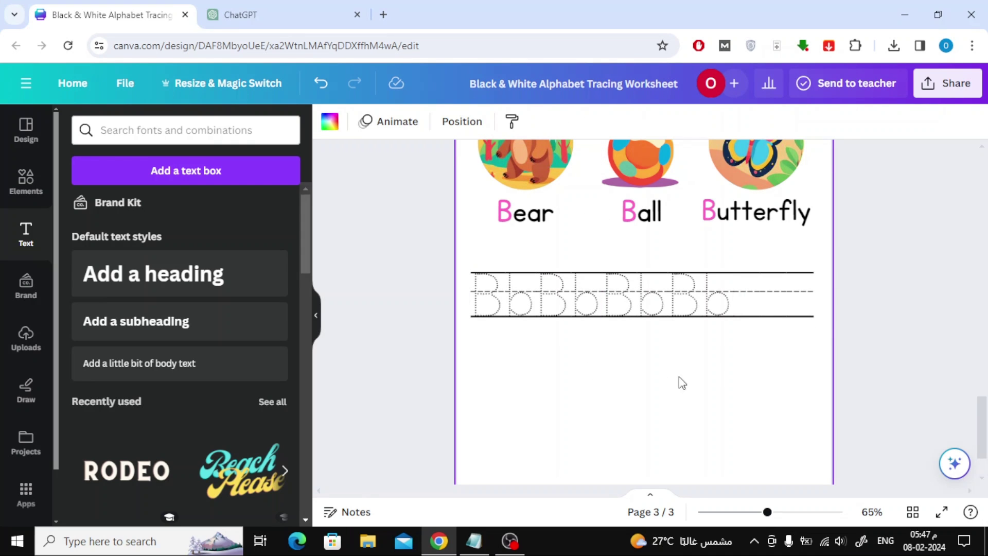
scroll(874, 347, "up", 3)
Move the pink B below the tracing row and make it black.
scroll(875, 347, "down", 3)
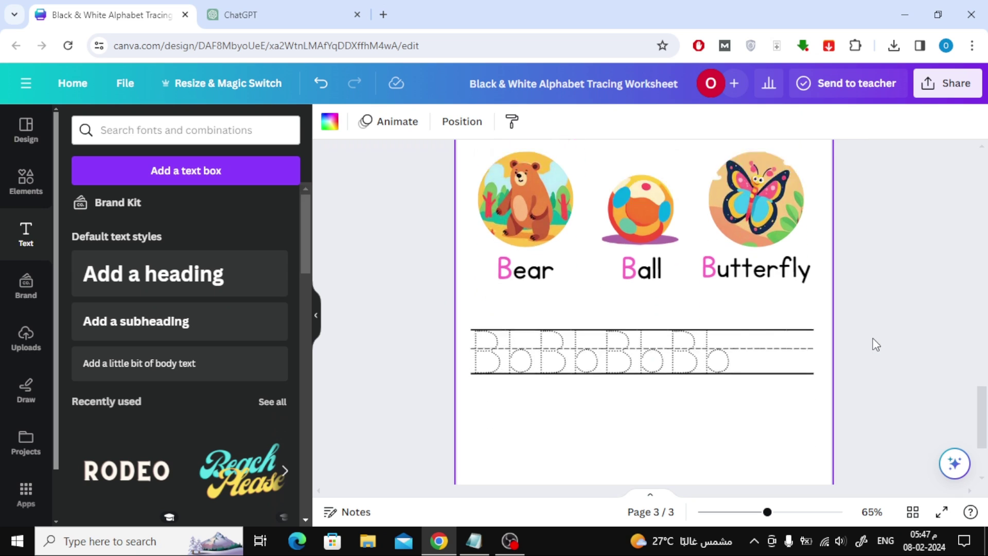
scroll(876, 344, "up", 3)
left_click(501, 180)
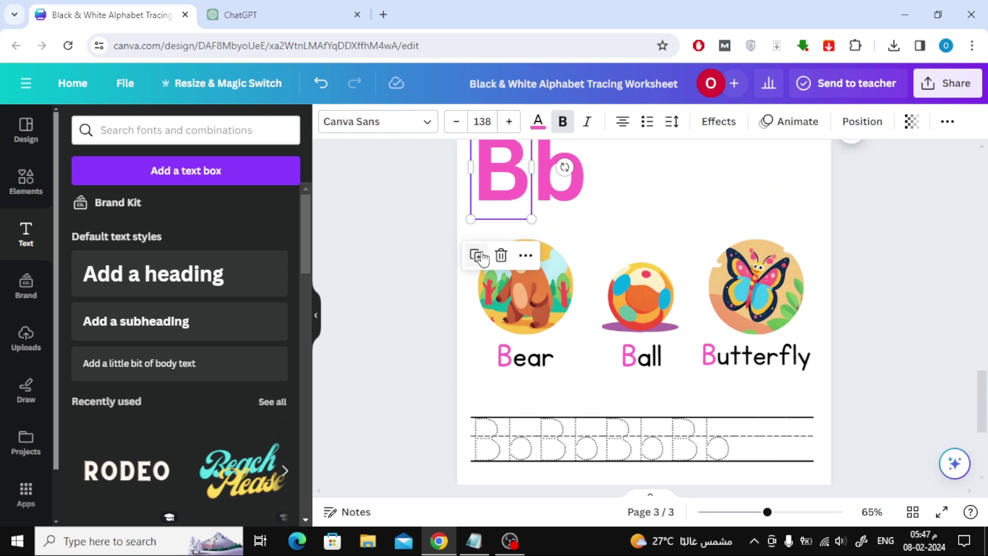
left_click_drag(516, 198, 519, 311)
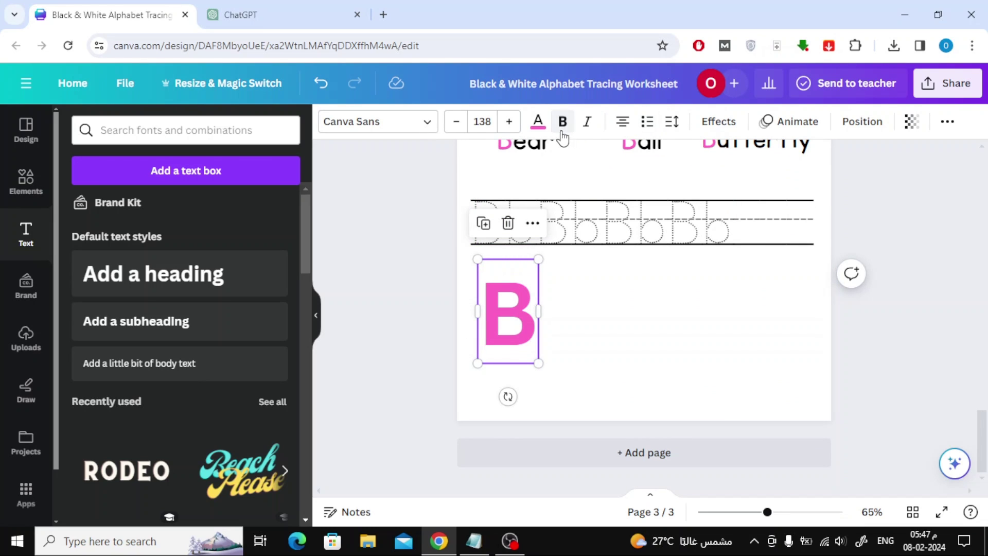
left_click(541, 126)
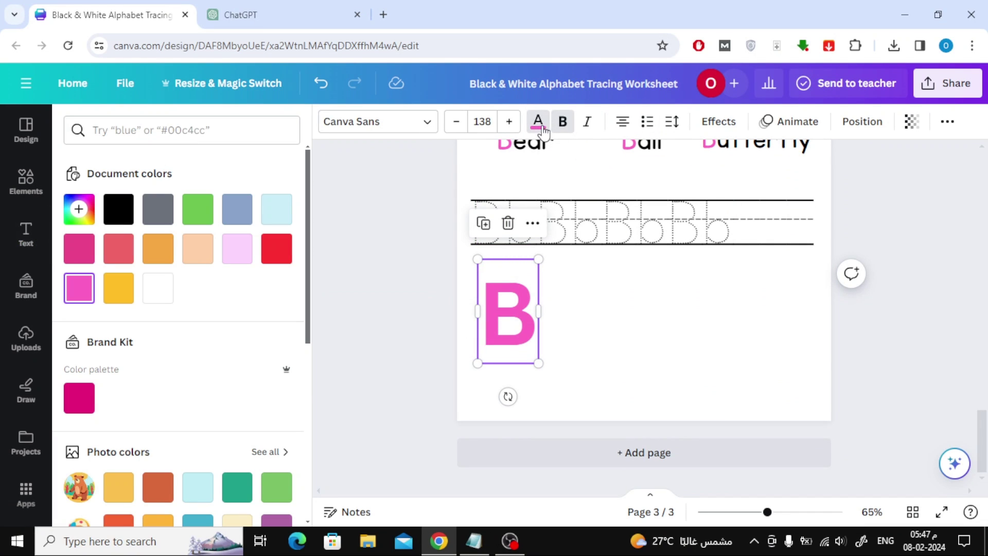
left_click(110, 201)
Make the B a large Hollow outline at thickness 12, then select 'Banana' in ChatGPT.
left_click(714, 129)
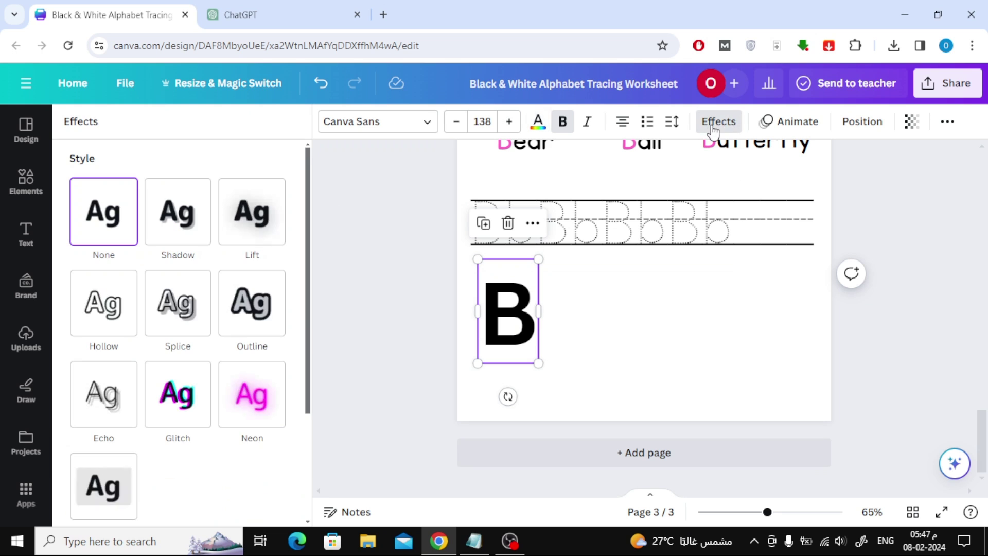
left_click(98, 324)
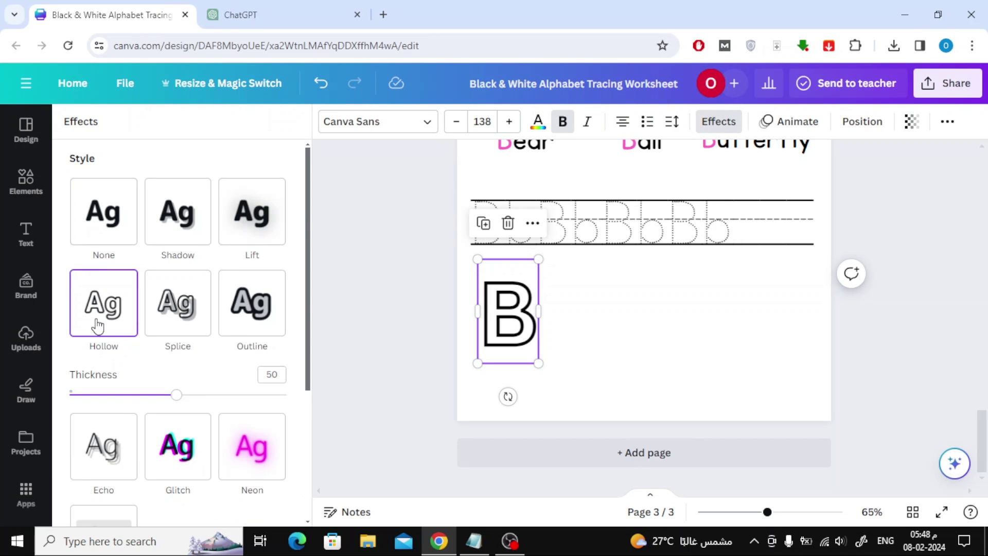
left_click(118, 396)
left_click_drag(114, 401, 94, 402)
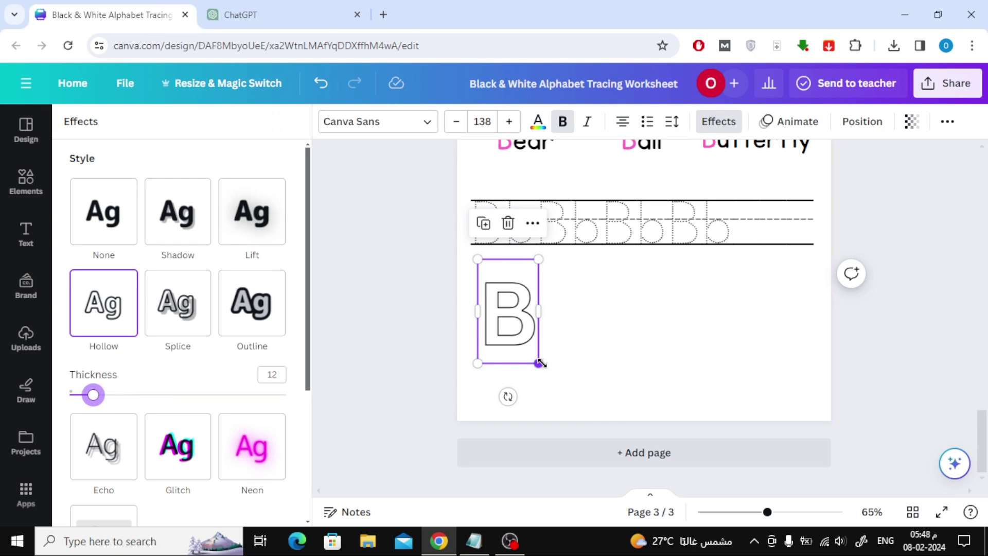
left_click_drag(539, 363, 556, 392)
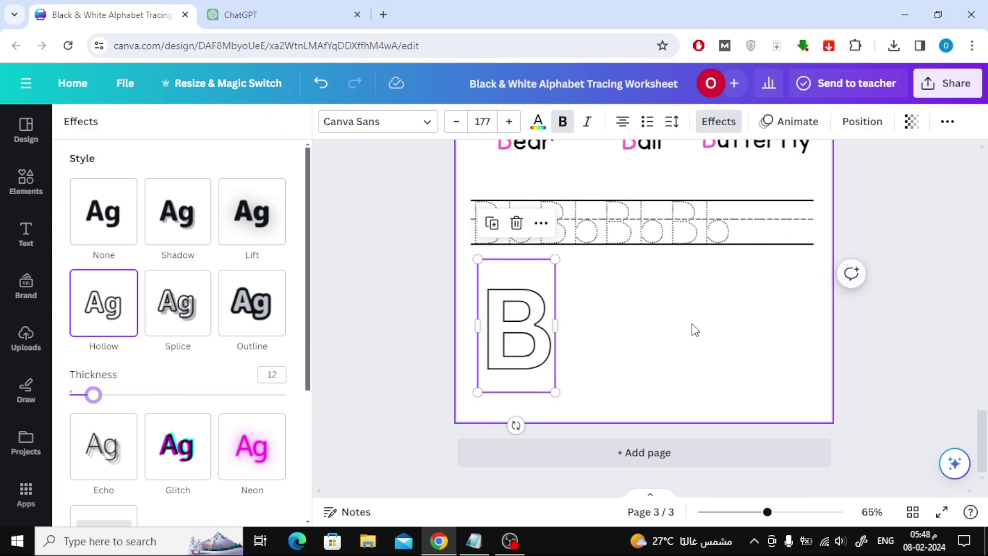
left_click(690, 326)
key("ctrl+Tab")
double_click(276, 339)
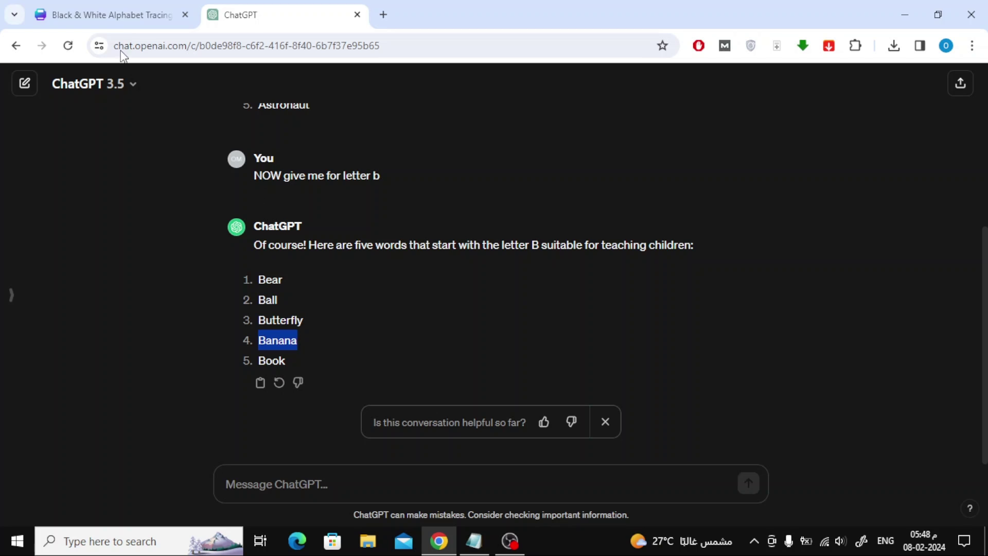
Open Magic Media from Apps and replace the Butterfly prompt with 'Banana'.
key("ctrl+Tab")
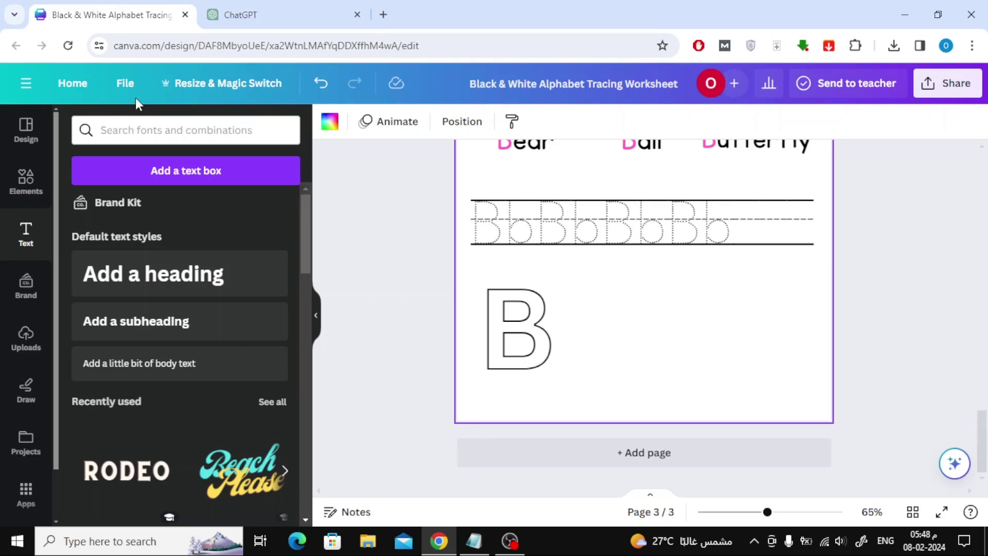
left_click(25, 497)
scroll(103, 386, "down", 3)
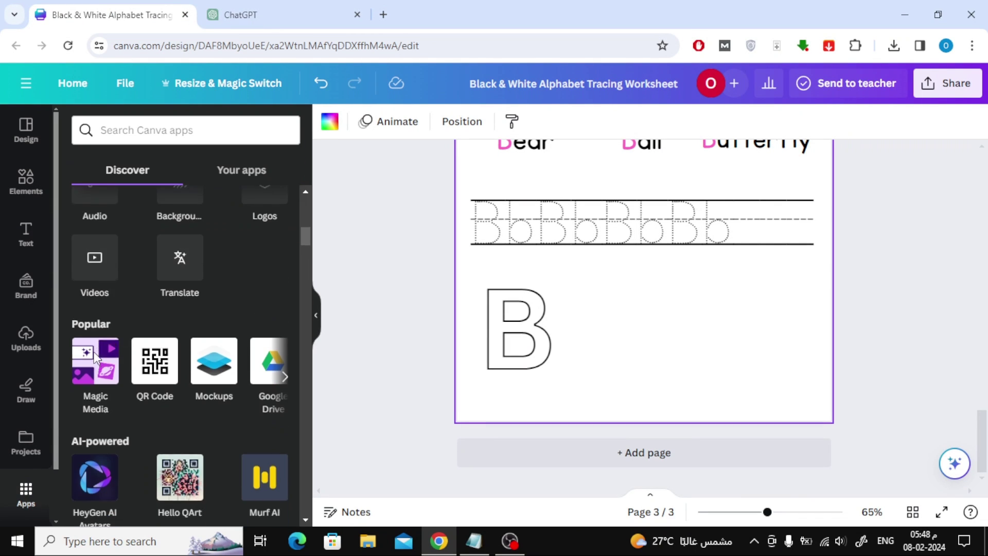
left_click(98, 360)
scroll(135, 361, "down", 3)
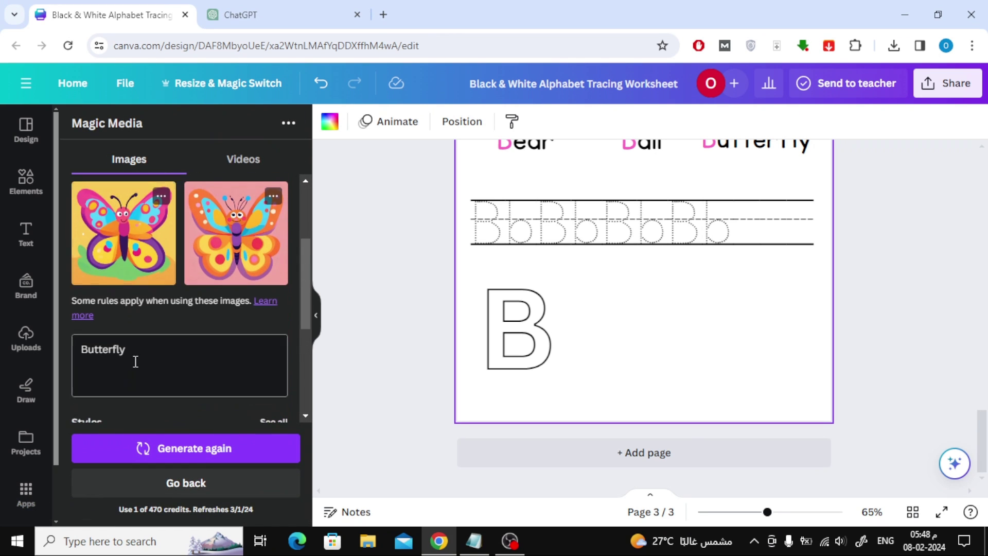
key("ctrl+a")
type("Banana")
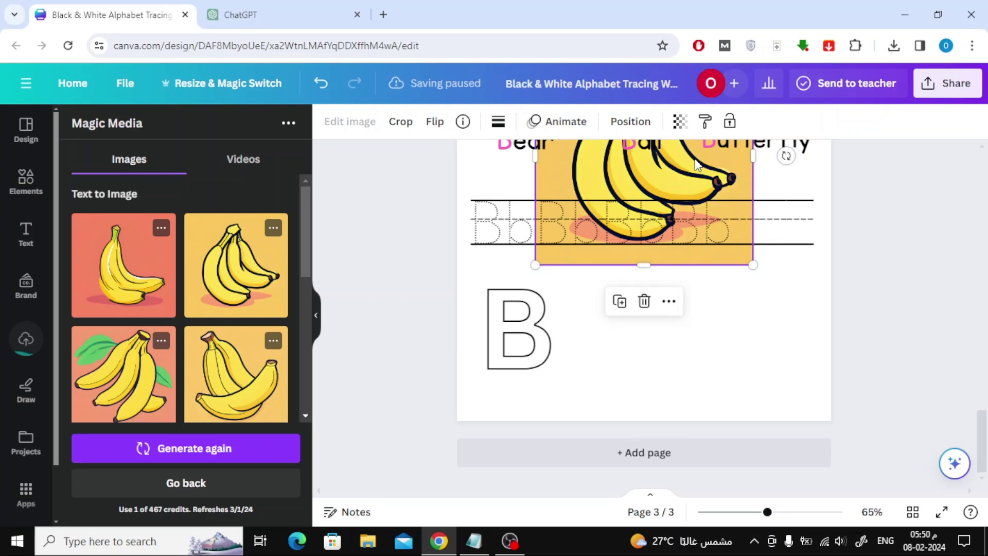
Place a generated banana picture on page 3 and size it beside the hollow B.
left_click_drag(696, 164, 704, 349)
left_click_drag(763, 230, 672, 322)
left_click_drag(611, 404, 648, 350)
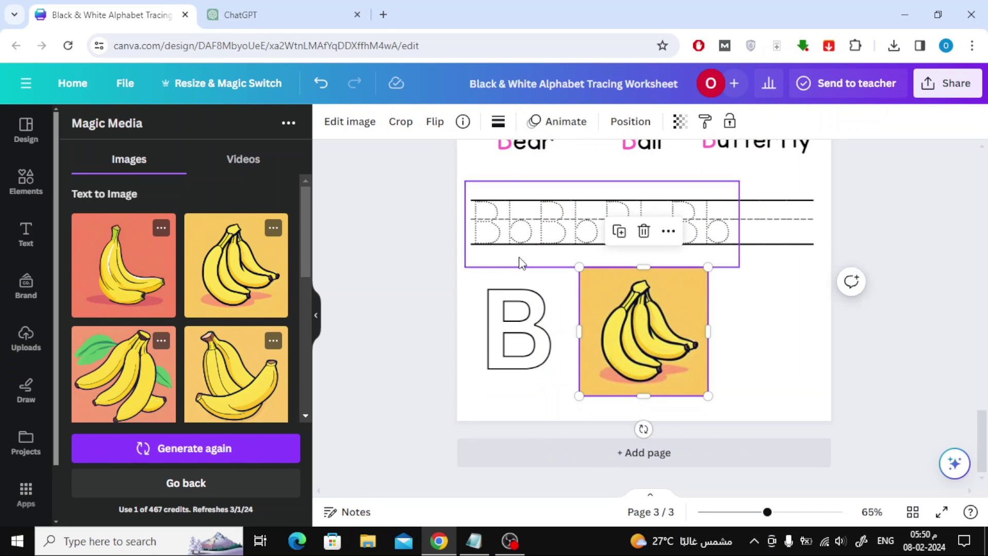
Remove the banana picture's background with BG Remover.
left_click(364, 123)
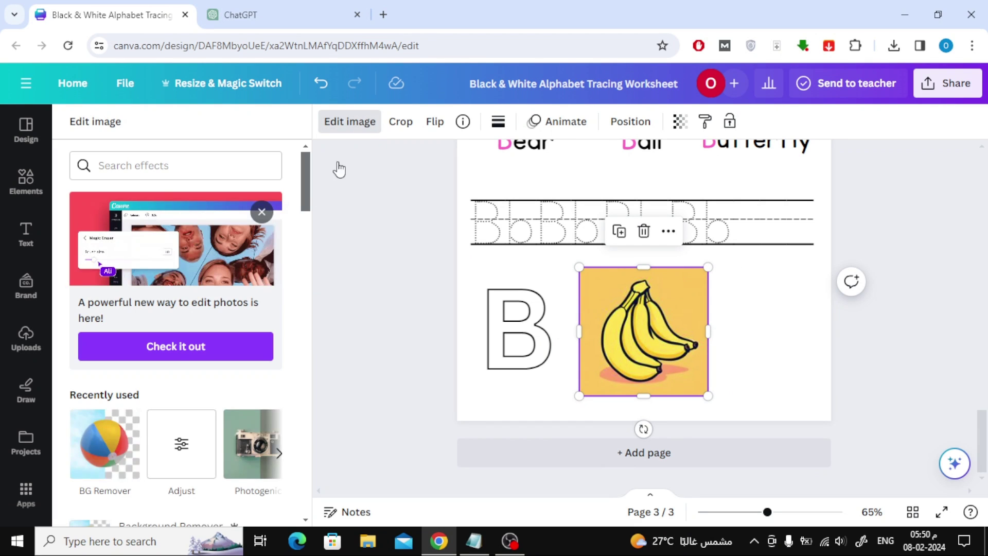
left_click(110, 441)
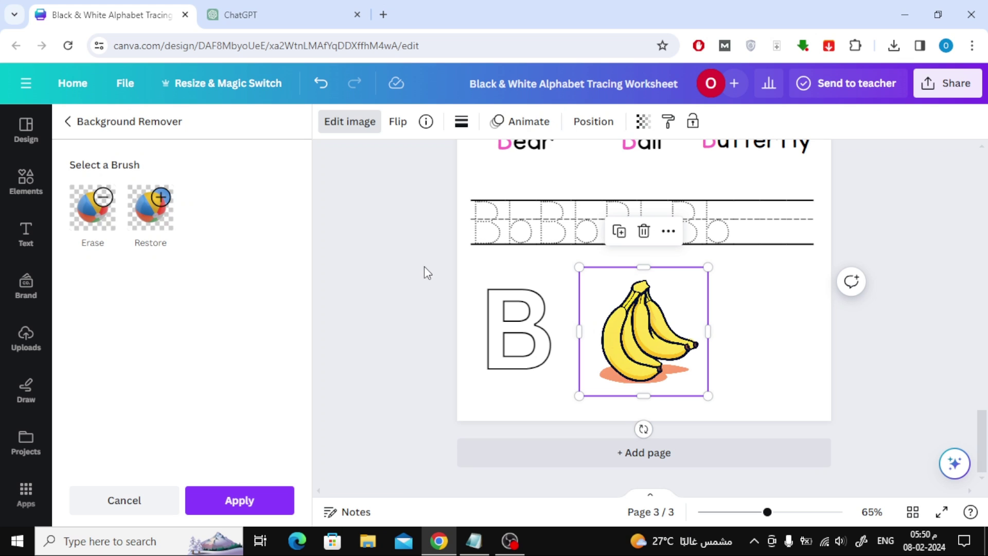
left_click(252, 507)
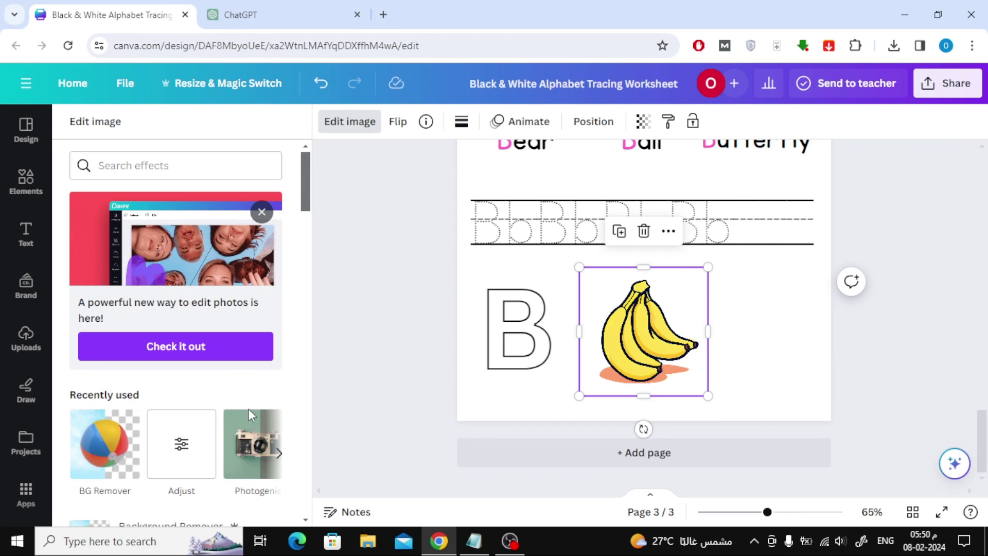
scroll(248, 409, "down", 3)
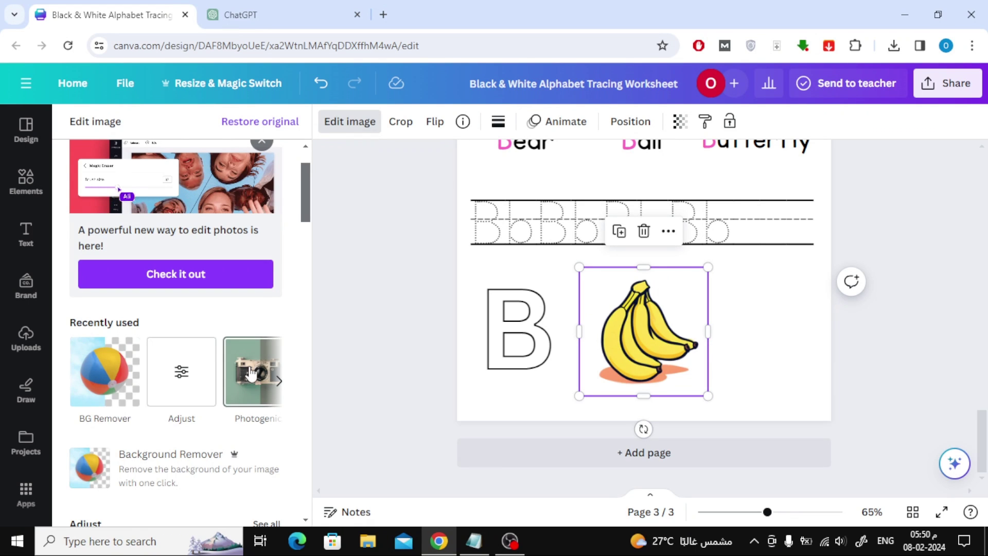
scroll(220, 312, "down", 3)
left_click(250, 234)
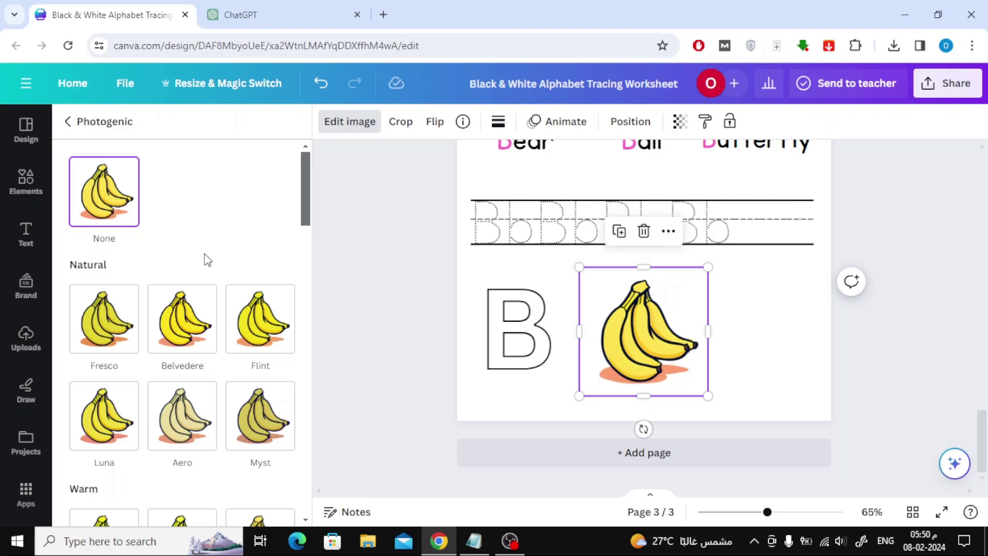
Apply the Photogenic Mono Classic black-and-white filter to the banana picture.
scroll(206, 260, "down", 20)
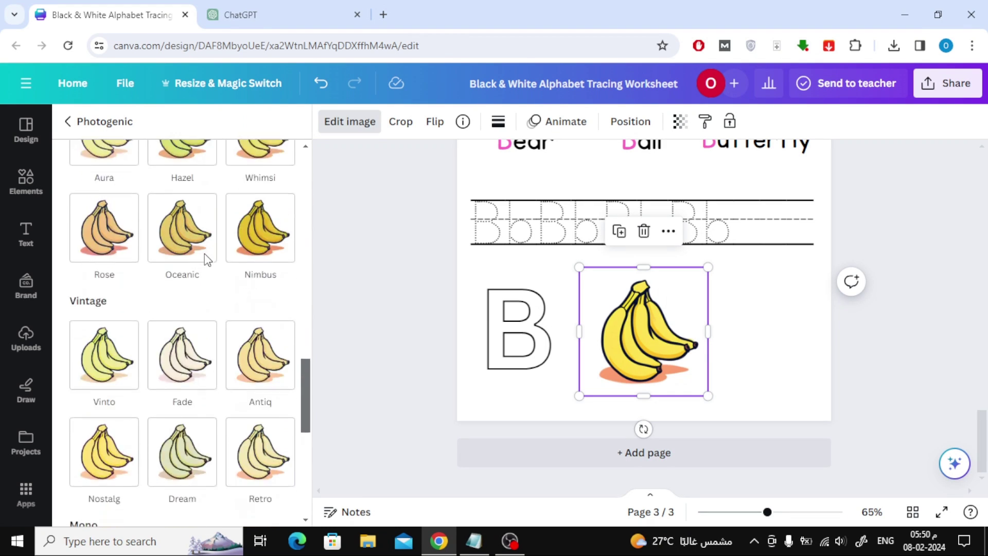
scroll(206, 260, "down", 5)
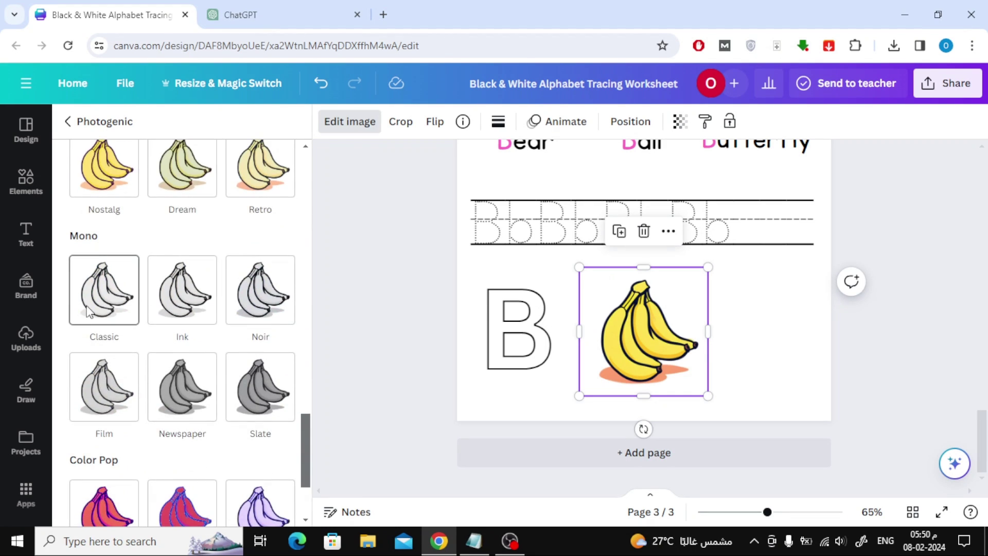
left_click(87, 311)
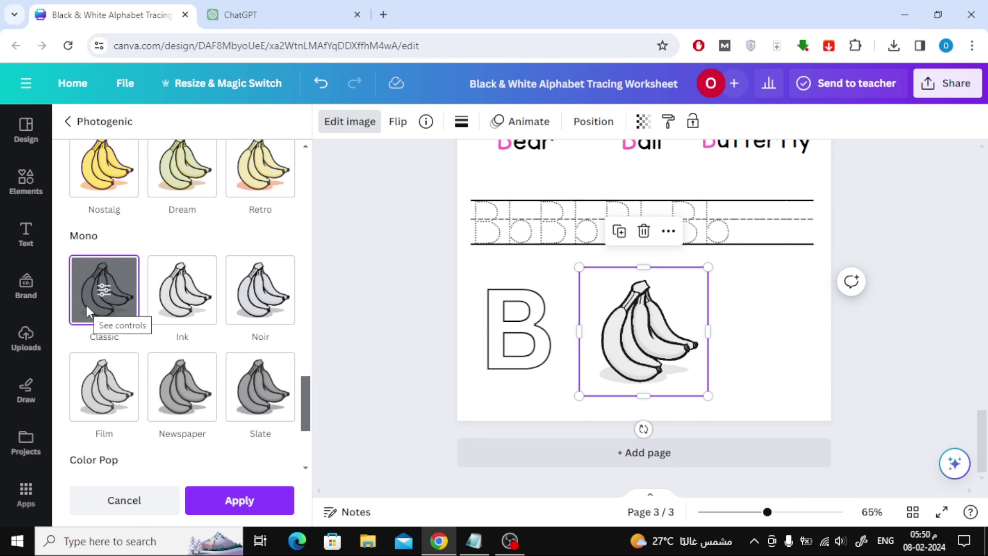
left_click(236, 503)
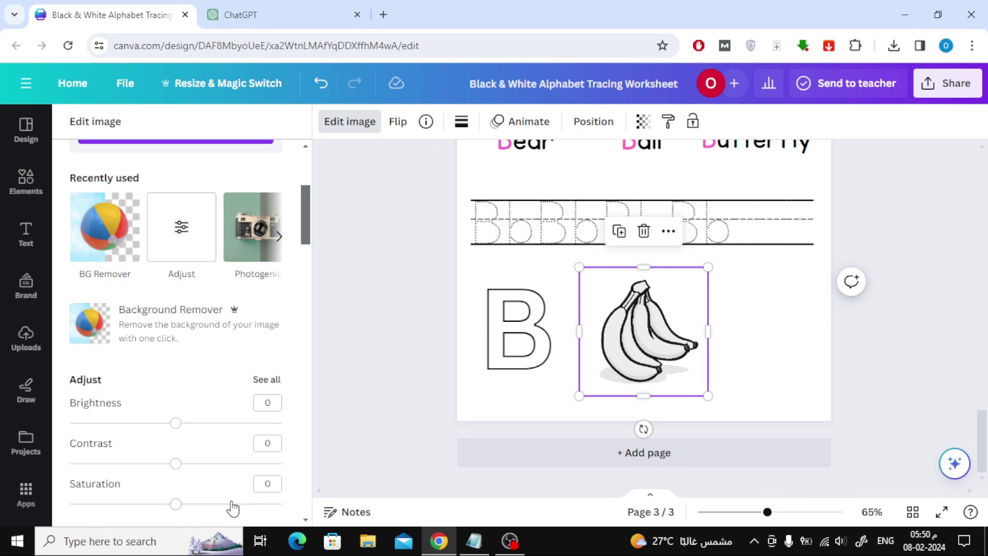
Set the banana picture's Contrast to 100 and Brightness to 22.
scroll(204, 370, "down", 3)
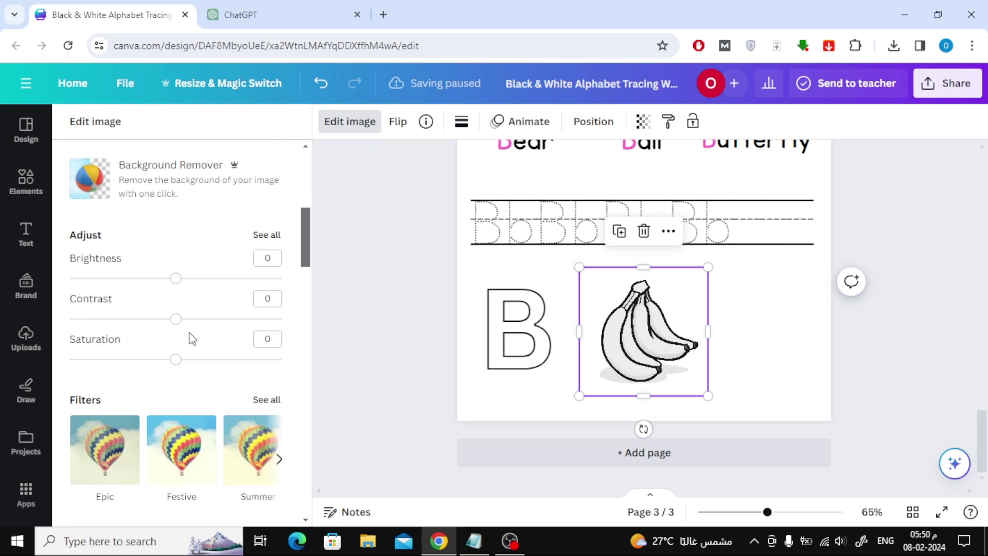
left_click_drag(176, 325, 285, 325)
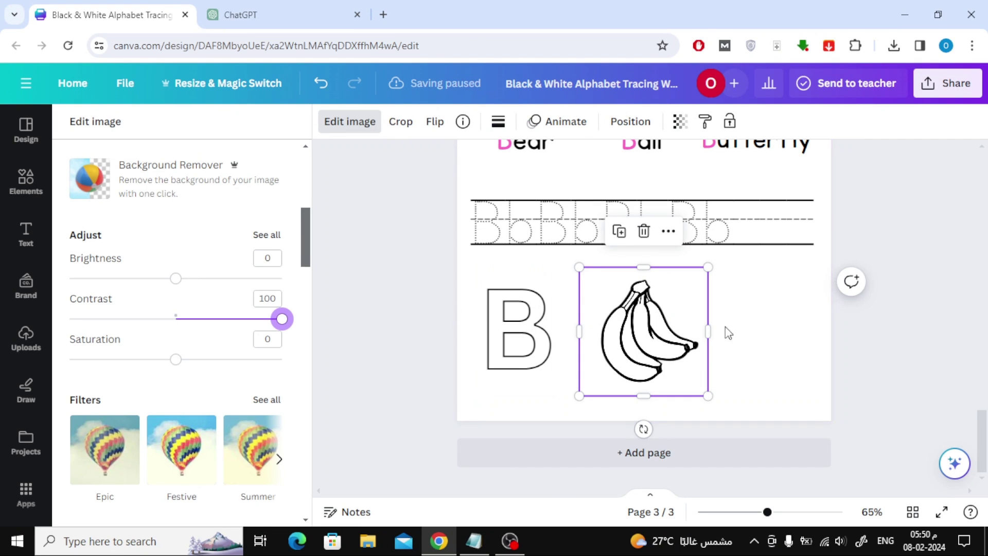
left_click_drag(177, 282, 200, 284)
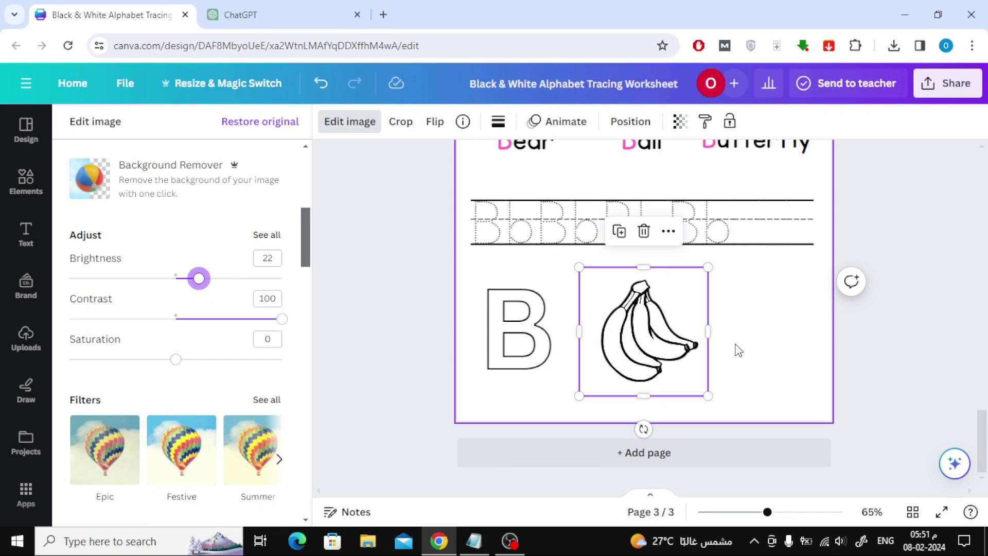
Shrink the banana picture and position it beside the B.
left_click(772, 345)
left_click_drag(651, 340, 639, 333)
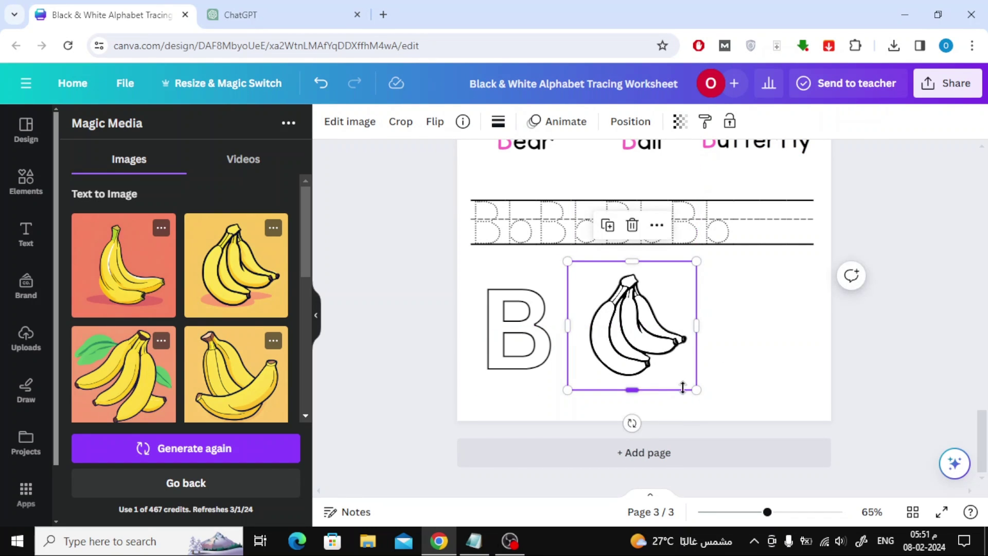
left_click_drag(696, 390, 669, 361)
left_click_drag(618, 285, 626, 308)
left_click(740, 316)
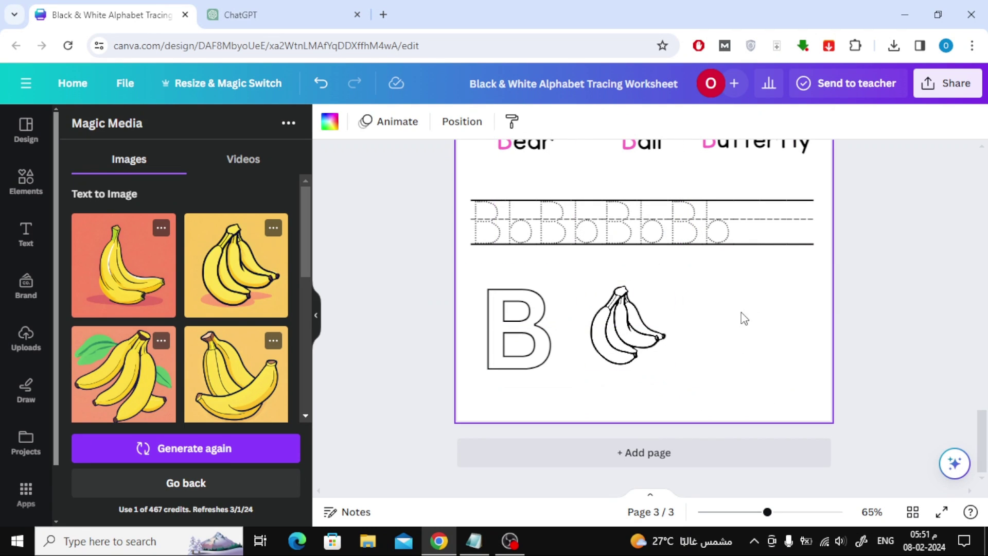
scroll(745, 317, "up", 2)
Duplicate the Bear label, retype it as 'Banana', and colour 'anana' black.
left_click(537, 230)
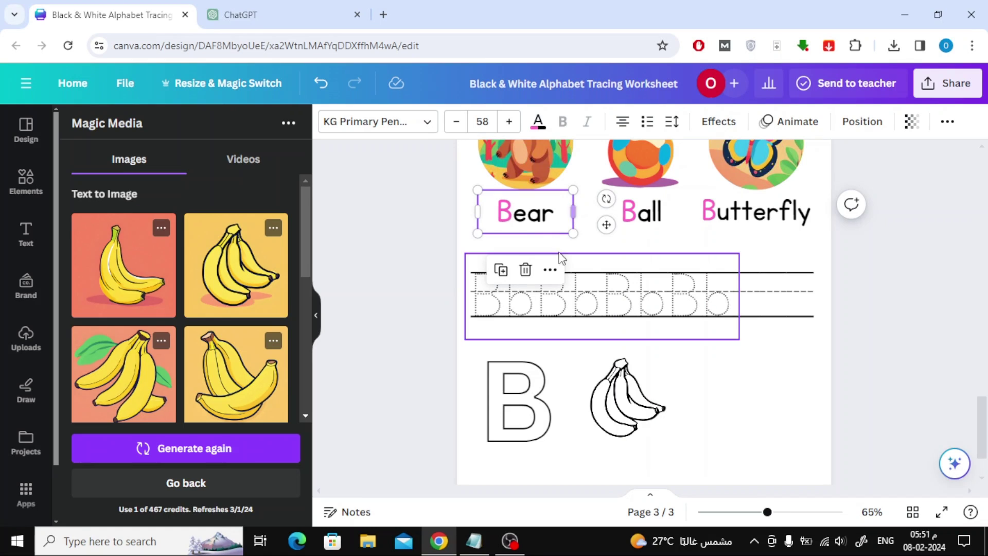
left_click(501, 271)
left_click_drag(538, 216, 644, 403)
double_click(637, 400)
type("Banana")
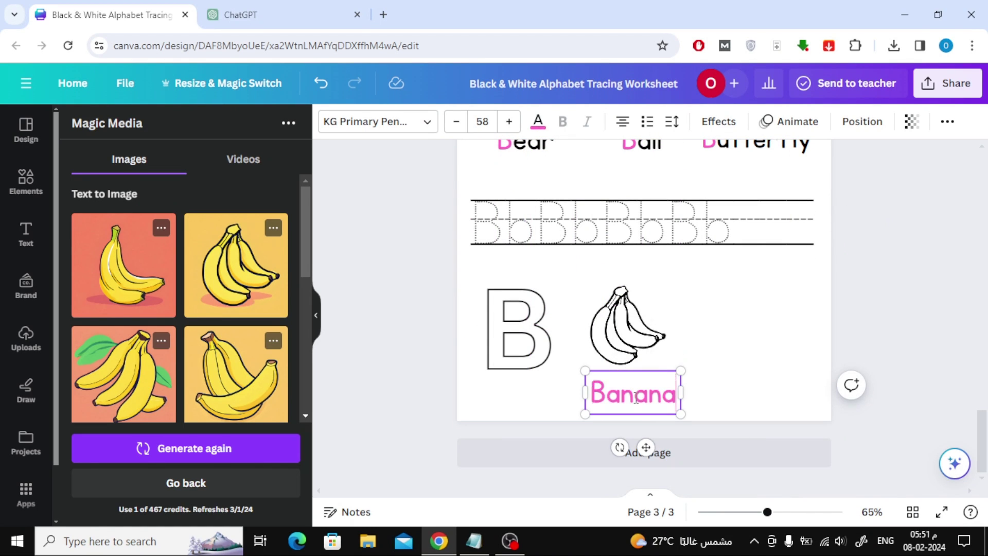
left_click_drag(609, 395, 677, 395)
left_click(537, 122)
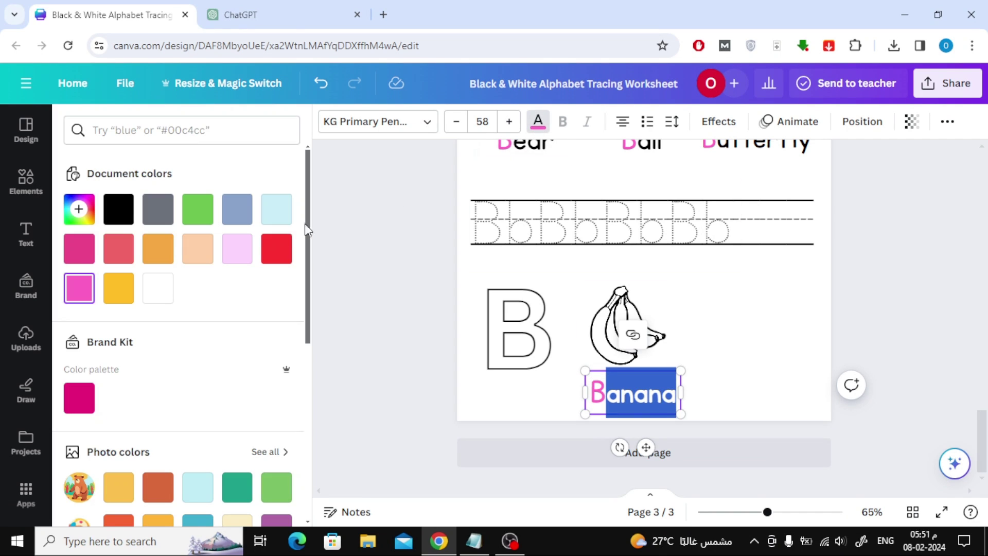
left_click(129, 215)
left_click(385, 254)
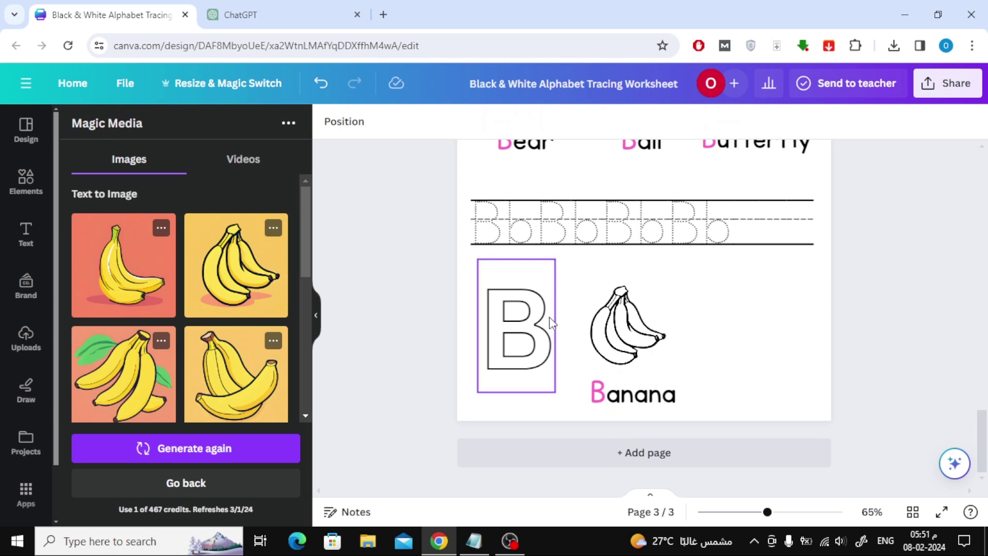
Resize the Banana label to 52.2 and set it under the banana picture.
left_click_drag(619, 326, 614, 325)
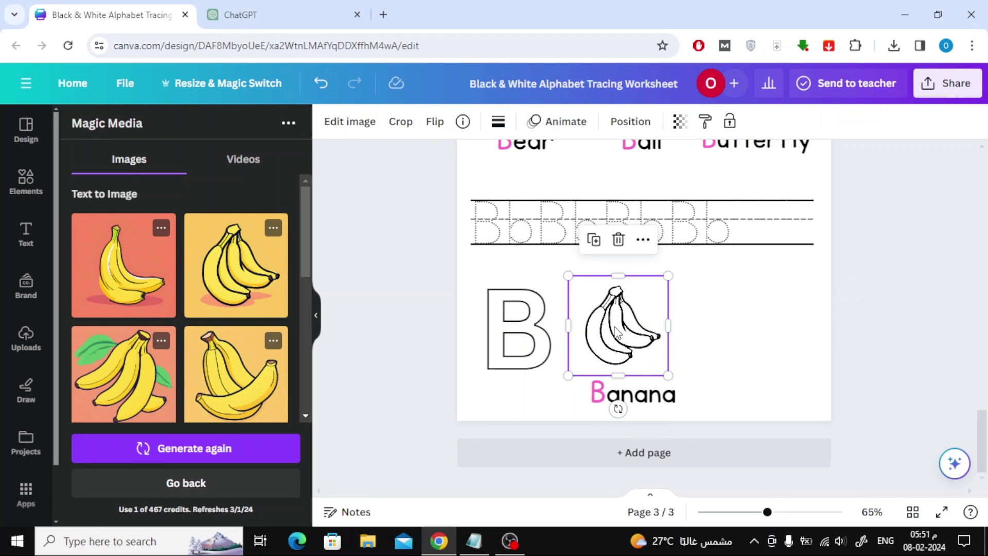
left_click_drag(618, 403, 606, 400)
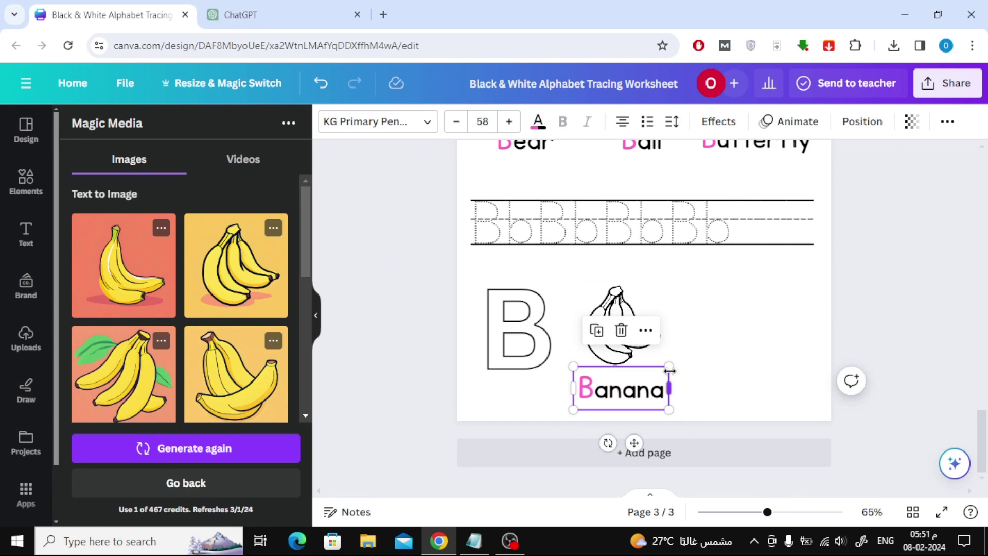
left_click_drag(668, 369, 659, 371)
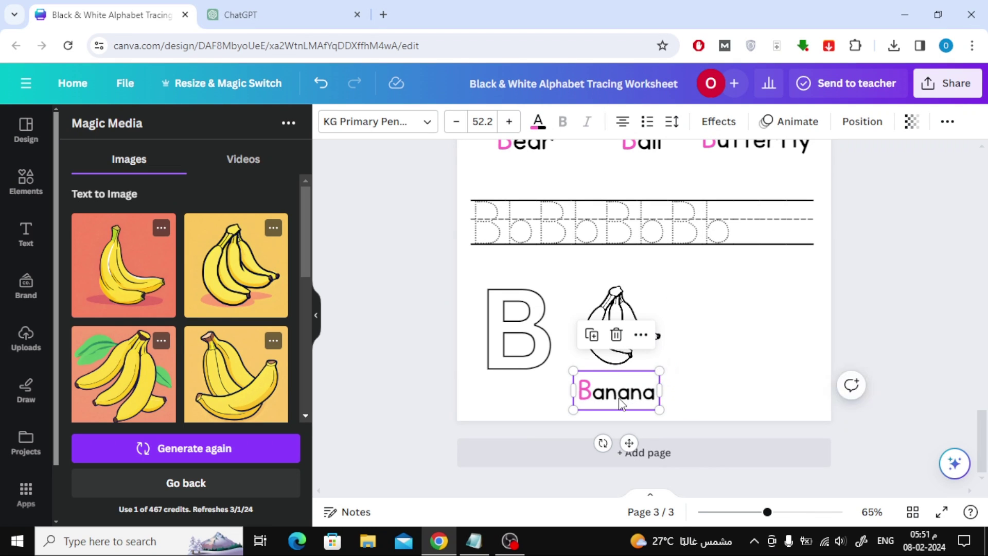
left_click_drag(623, 403, 623, 394)
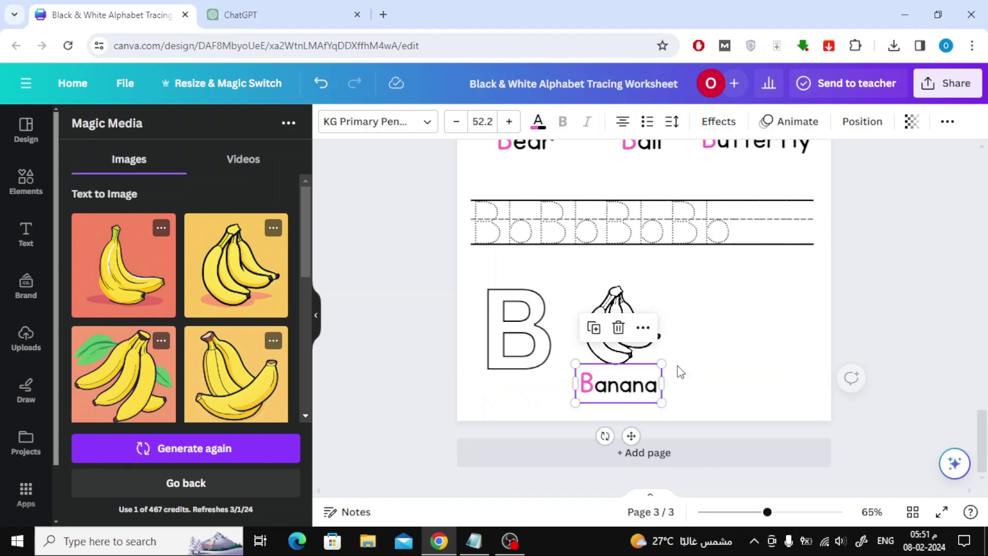
left_click(727, 335)
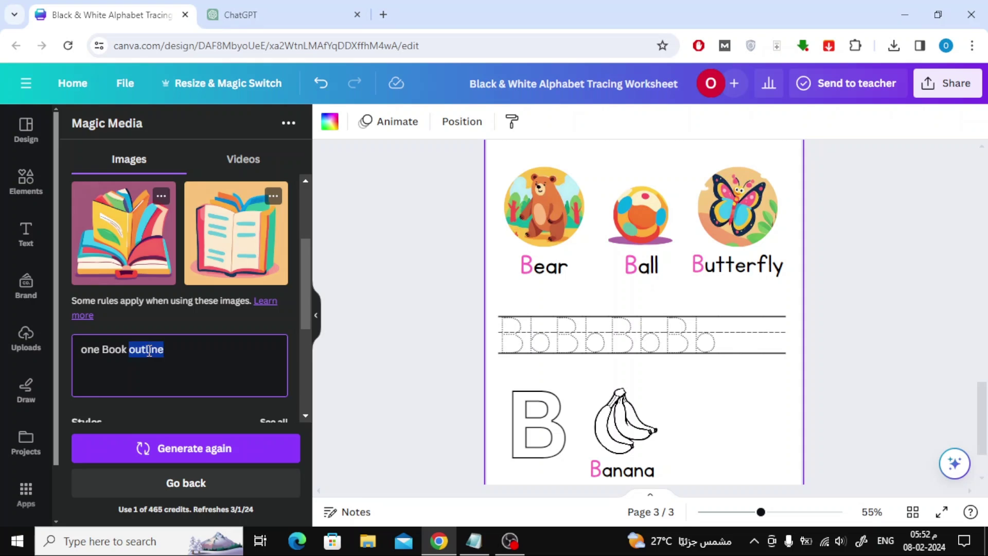
Add the green book graphic and size it beside the Banana picture.
left_click(186, 448)
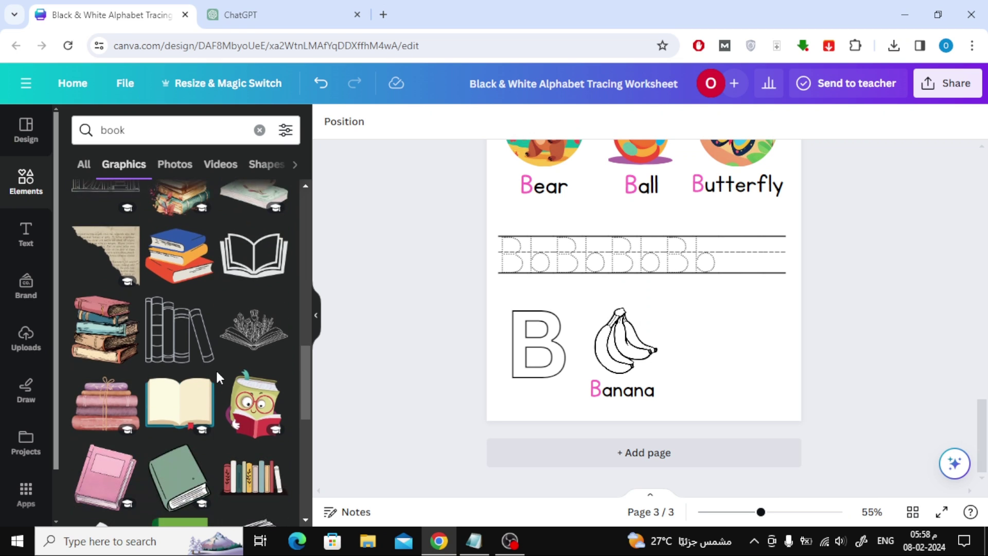
scroll(216, 374, "down", 3)
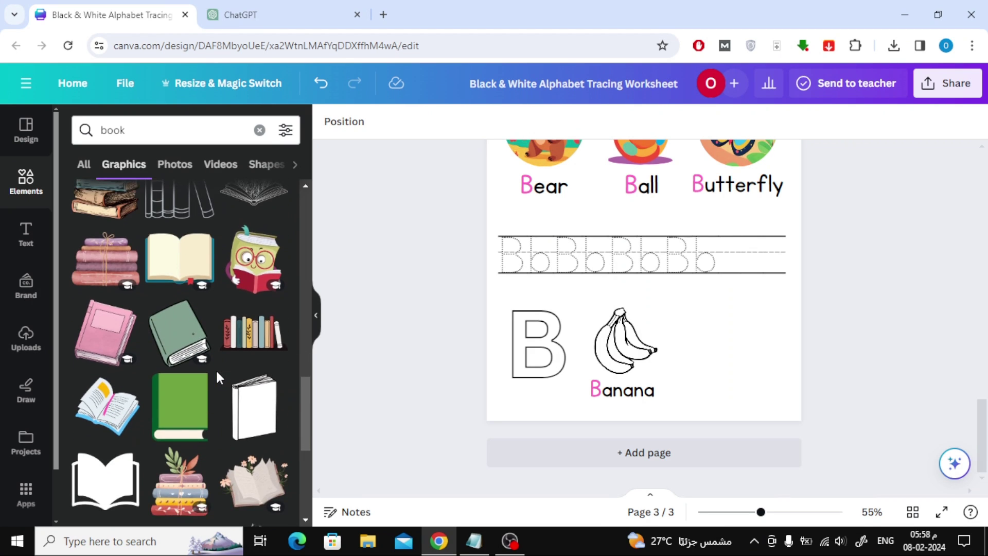
left_click(179, 334)
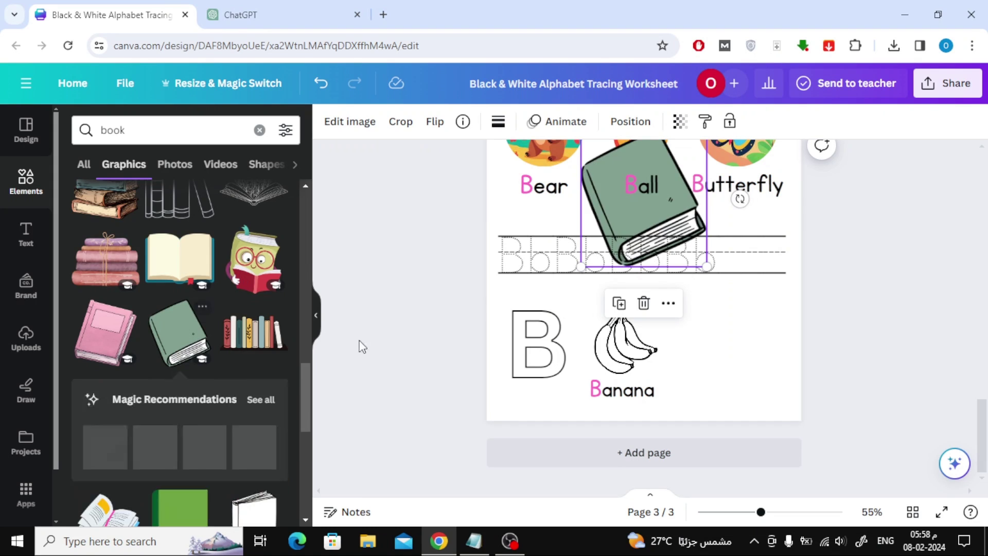
left_click_drag(671, 215, 753, 358)
left_click_drag(787, 281, 723, 339)
left_click_drag(694, 377, 721, 339)
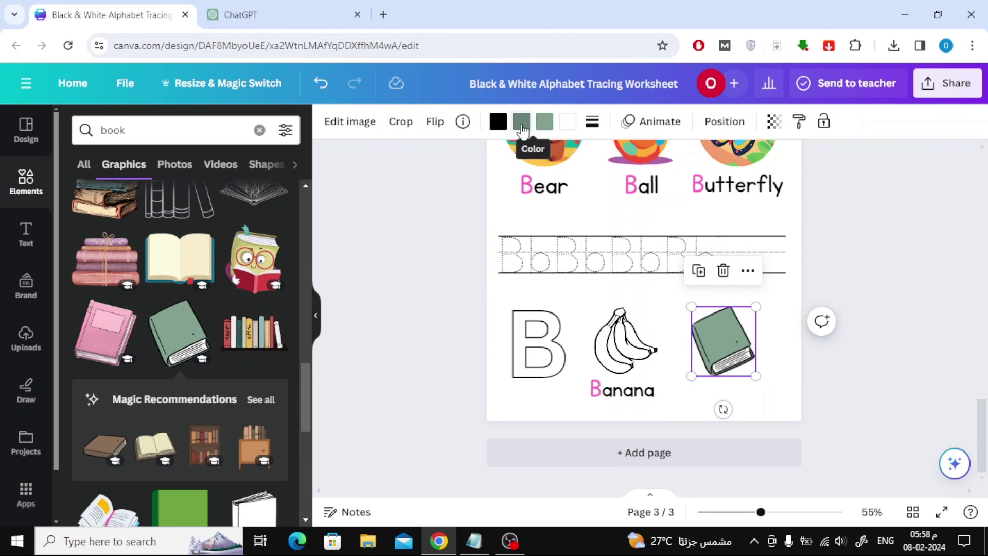
Recolour the book graphic's green areas to white.
left_click(522, 122)
left_click(237, 288)
left_click(26, 180)
scroll(649, 454, "up", 5)
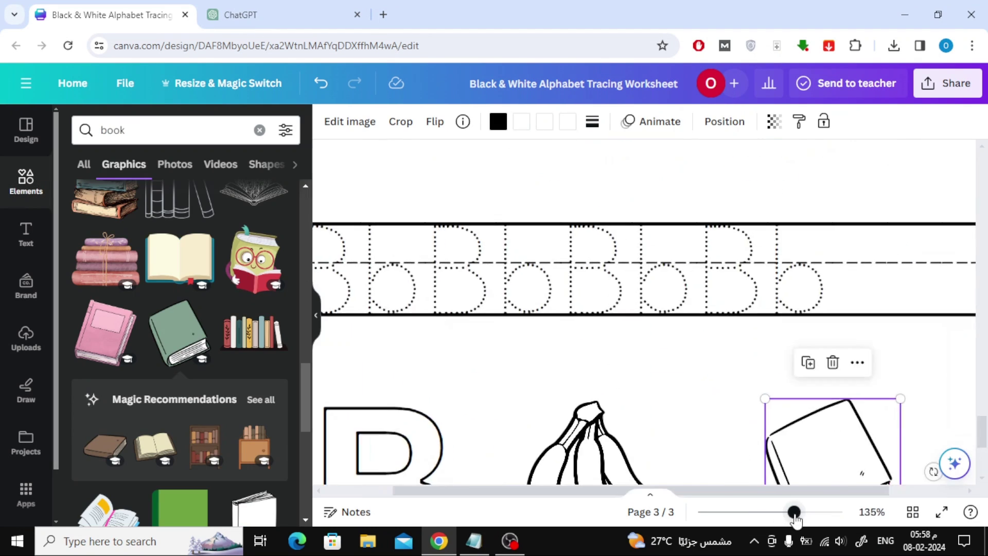
scroll(649, 455, "down", 4)
Copy the Banana label under the book and retype it as 'Book'.
left_click_drag(619, 430, 760, 429)
double_click(736, 427)
key("ctrl+a")
type("Book")
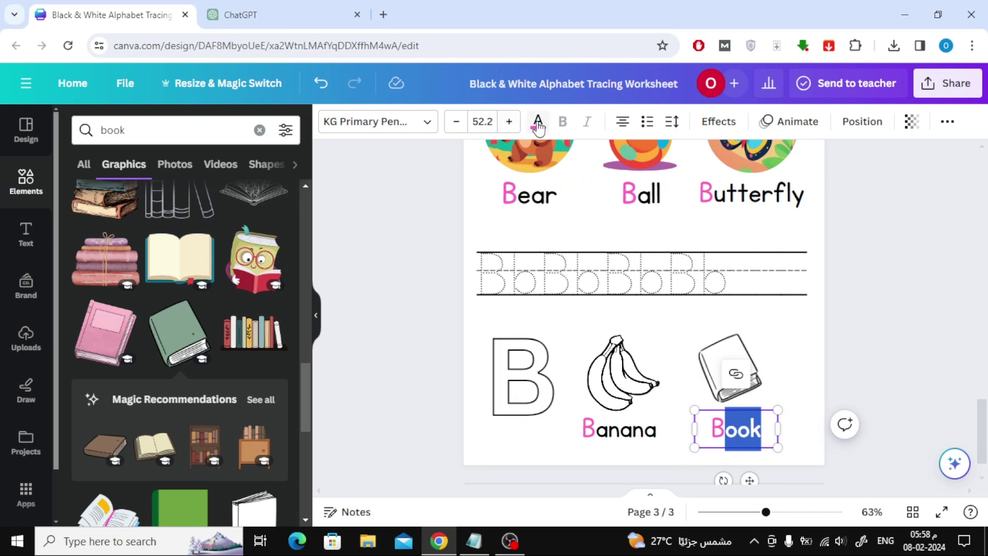
left_click(538, 121)
left_click(402, 328)
scroll(402, 328, "up", 5)
double_click(244, 130)
Search Elements graphics for 'doodle' and add the yellow flower doodle.
type("doodle")
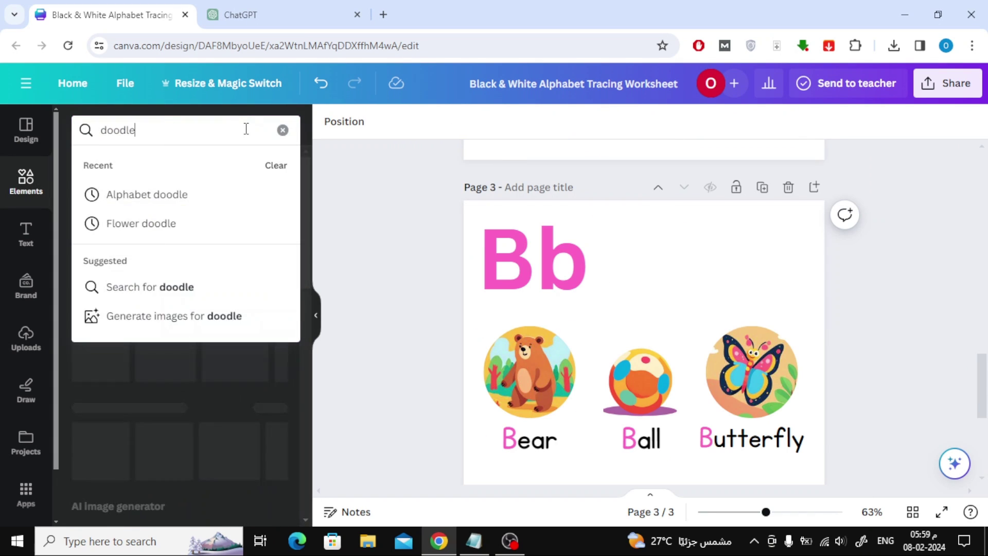
key("Return")
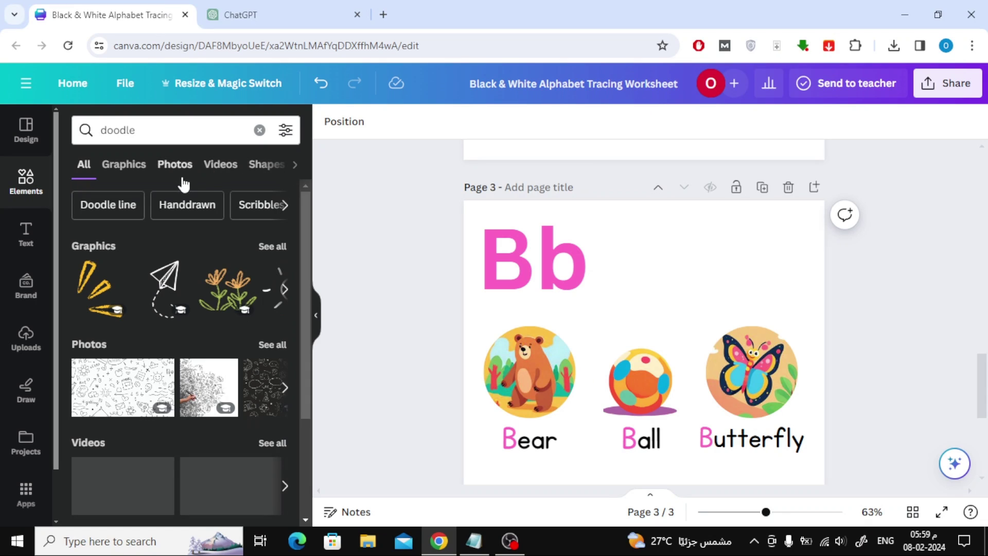
left_click(114, 166)
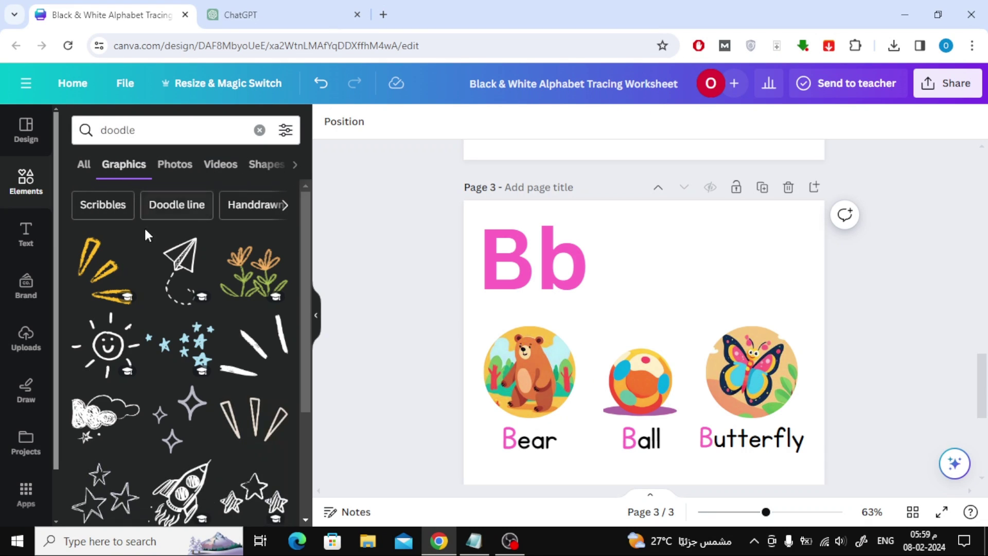
scroll(137, 265, "down", 2)
scroll(137, 265, "down", 4)
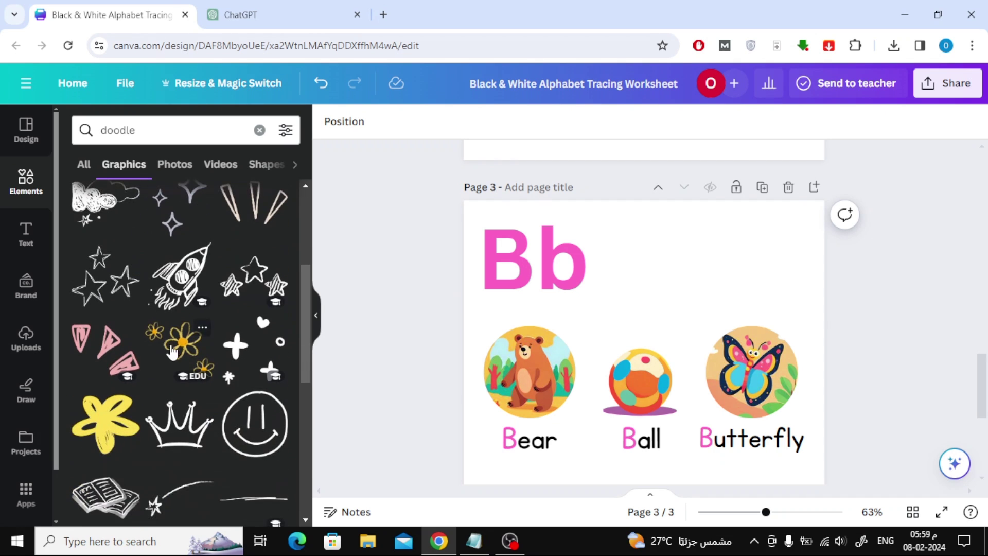
left_click(180, 348)
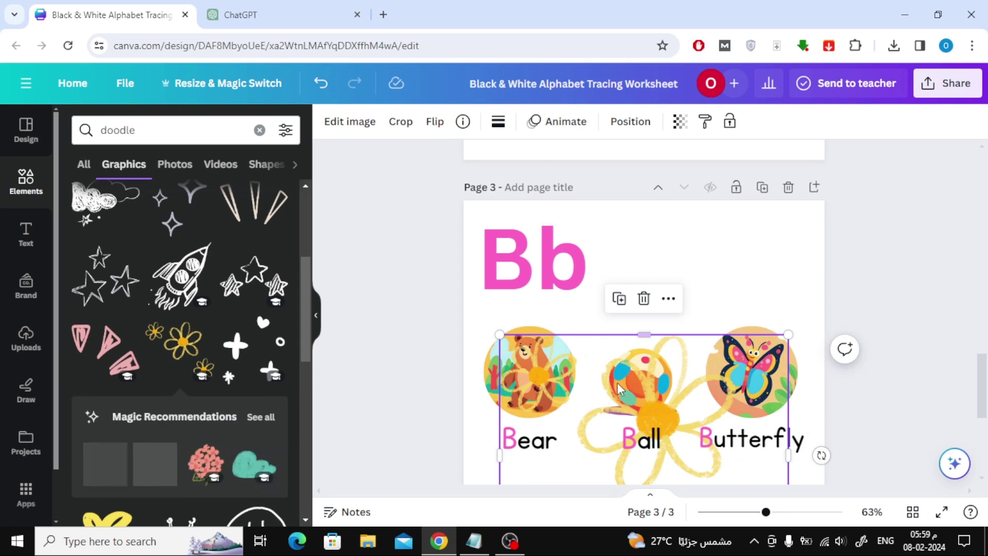
Resize and move the flower doodle into page 3's top-right corner beside the Bb heading.
left_click_drag(694, 401, 723, 249)
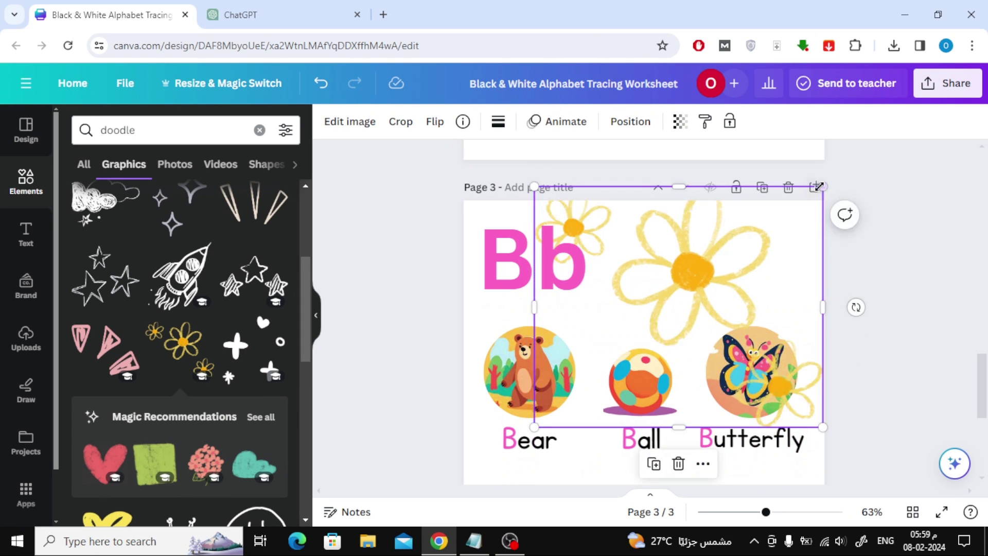
left_click_drag(820, 187, 650, 315)
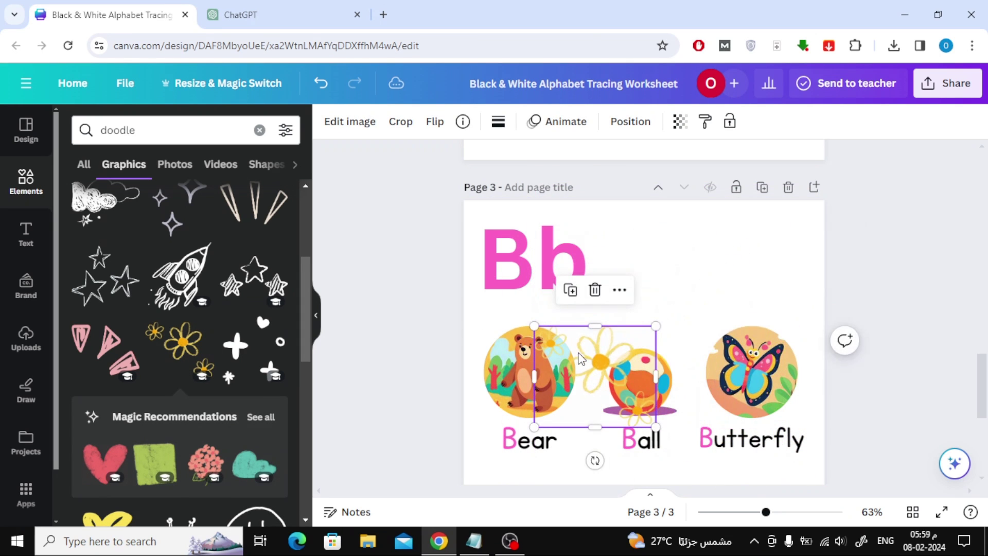
mouse_move(615, 353)
left_mouse_down()
mouse_move(655, 286)
mouse_move(735, 227)
left_mouse_up()
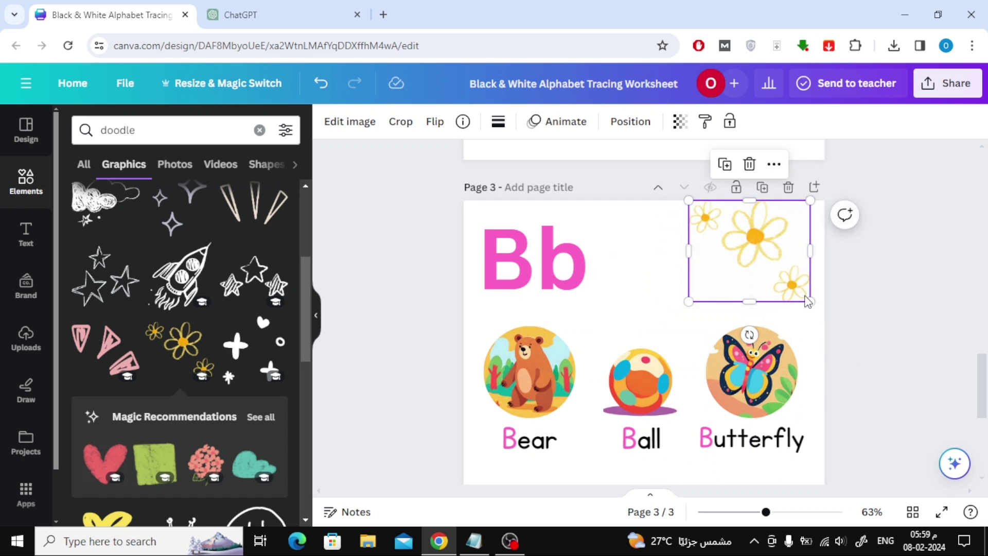
left_click_drag(812, 304, 825, 313)
left_click(880, 321)
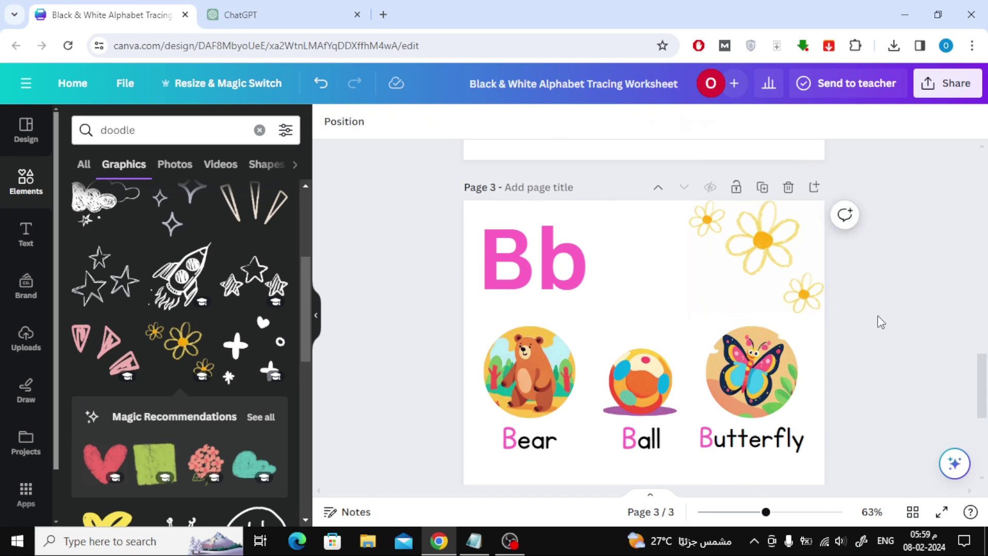
scroll(870, 289, "down", 5)
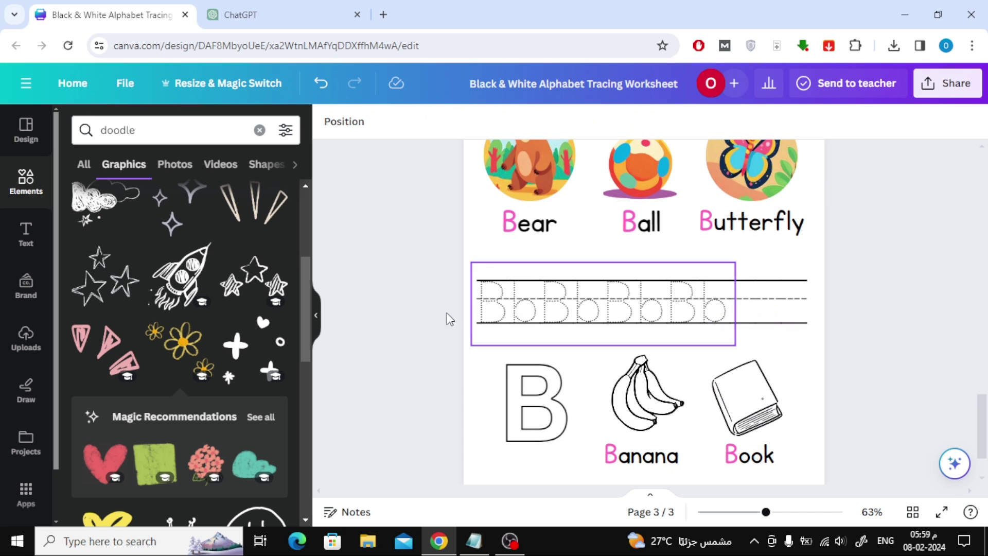
scroll(178, 262, "down", 3)
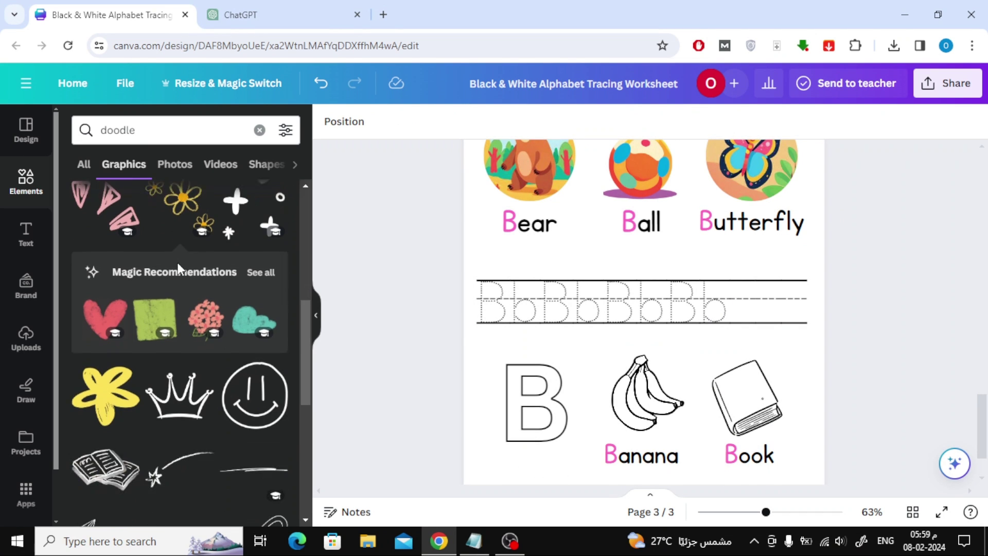
scroll(178, 265, "down", 3)
scroll(563, 334, "up", 1)
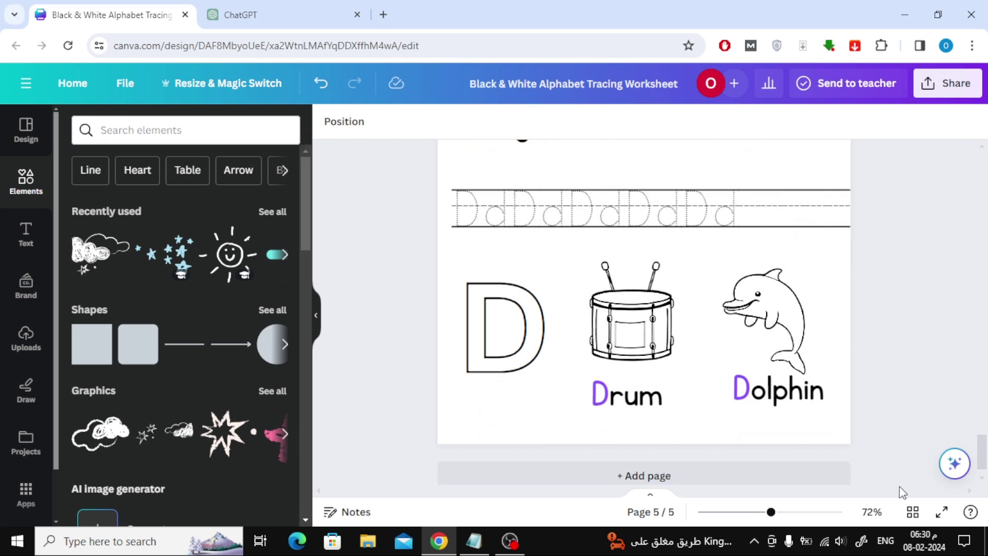
Check the pages in Grid view, then download all 5 pages as PDF Standard.
left_click(912, 512)
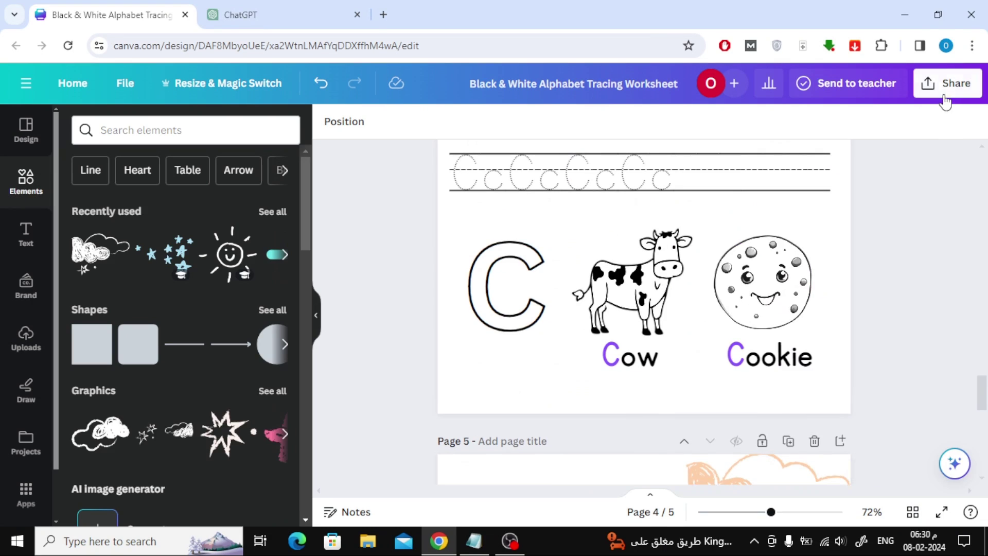
left_click(946, 83)
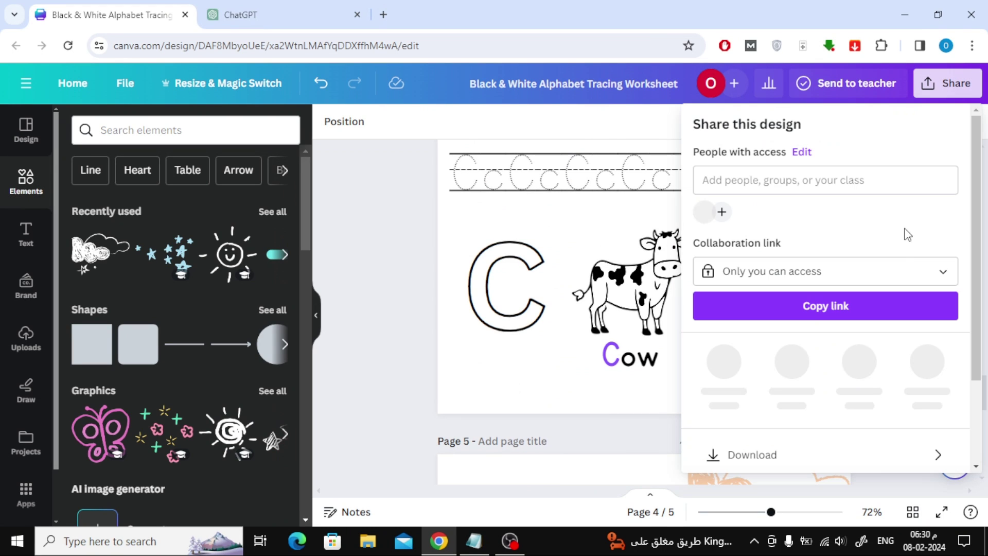
left_click(823, 445)
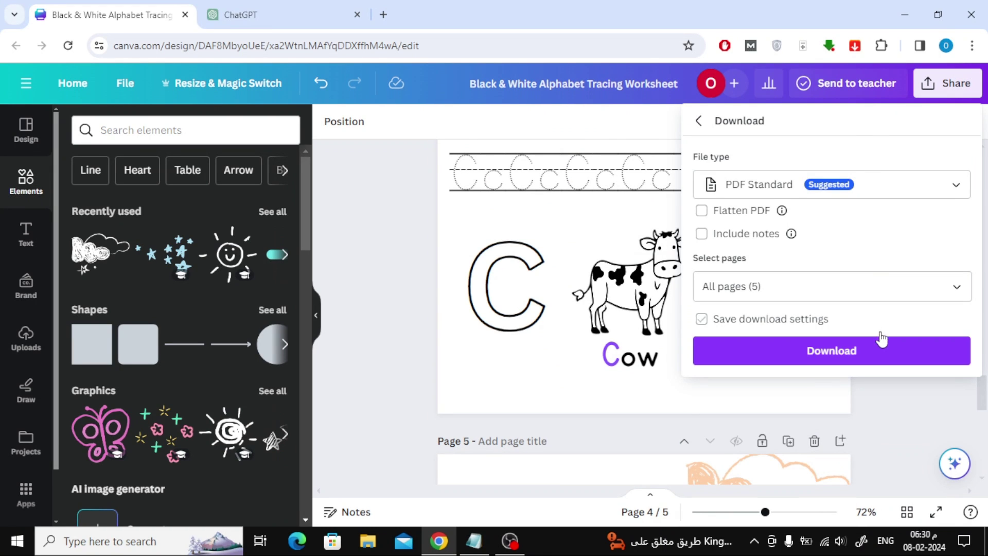
left_click(887, 352)
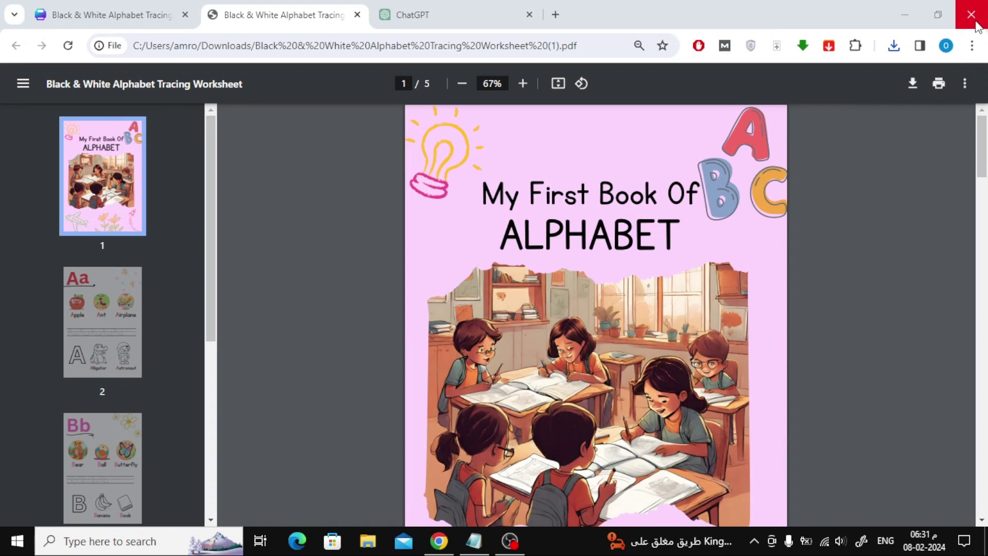
Scroll through the downloaded PDF's cover and Aa page to review them.
scroll(844, 216, "down", 4)
scroll(850, 246, "down", 4)
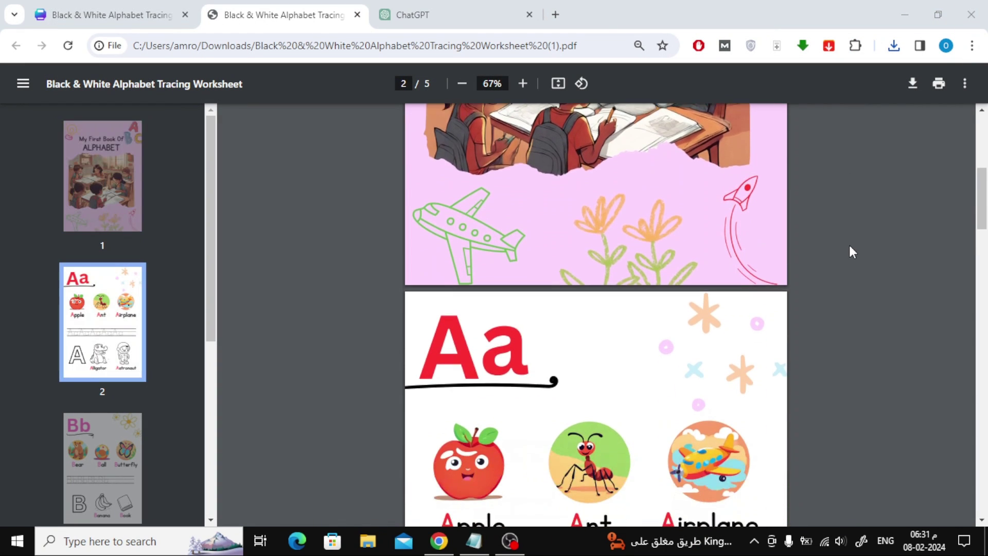
scroll(849, 248, "down", 2)
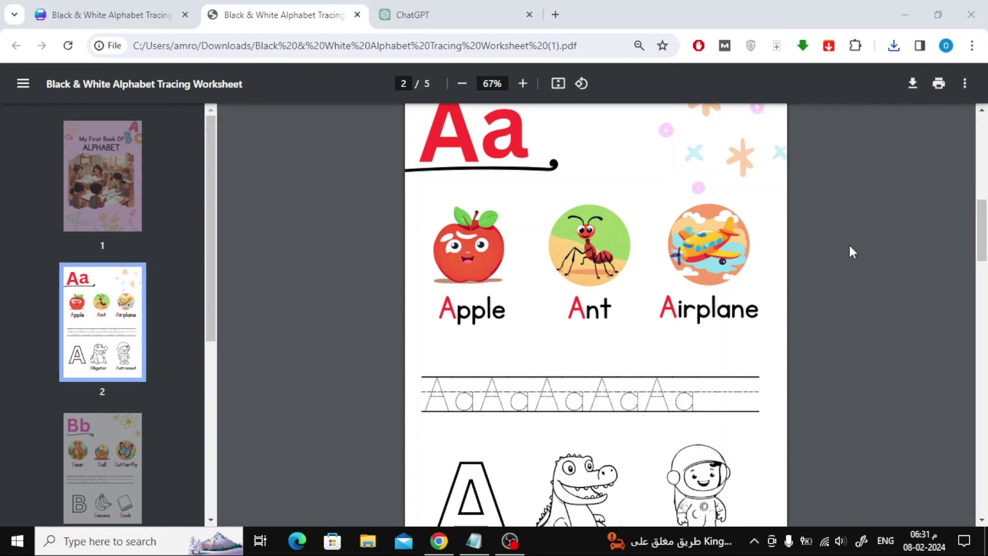
scroll(849, 246, "down", 8)
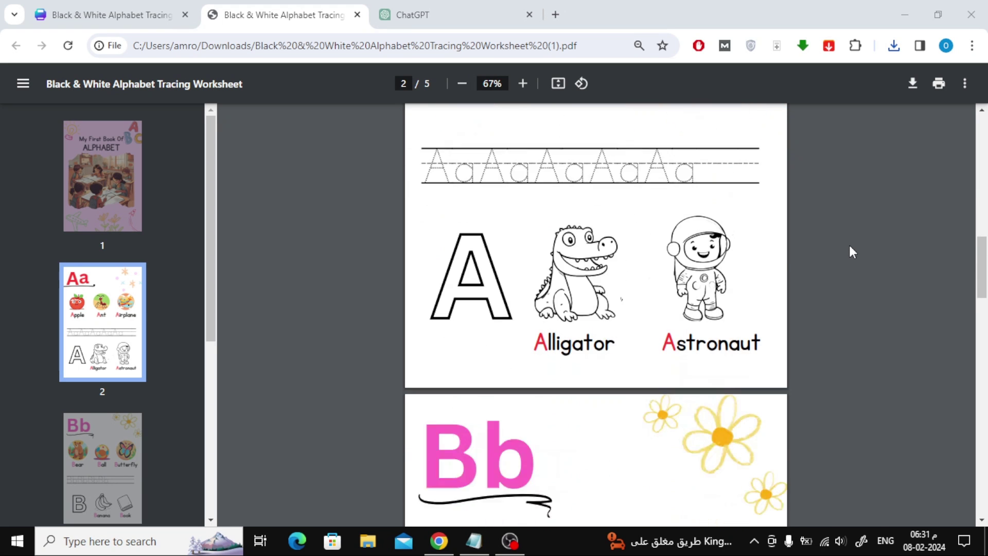